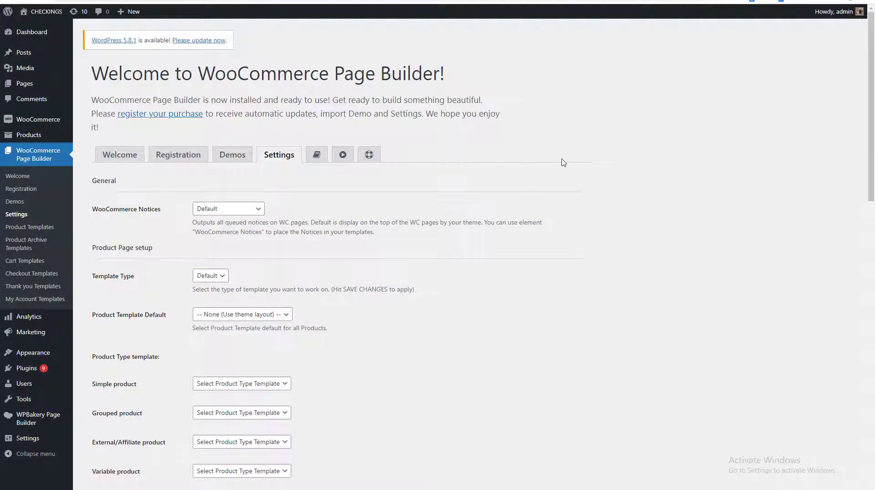
Create a new Thank you template titled "My Thankyou" and open it in the Backend Editor.
{"action": "scroll", "coordinate": [414, 287], "scroll_direction": "down", "scroll_amount": 5}
{"action": "scroll", "coordinate": [414, 289], "scroll_direction": "up", "scroll_amount": 5}
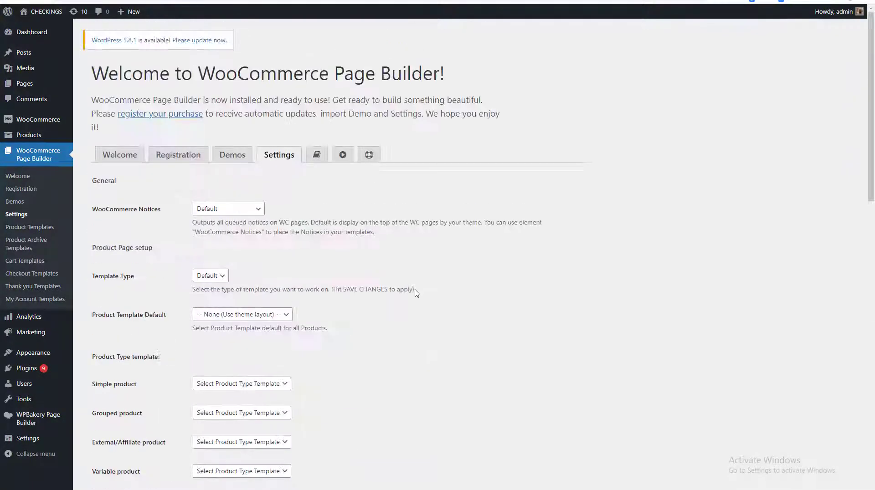
{"action": "left_click", "coordinate": [20, 287]}
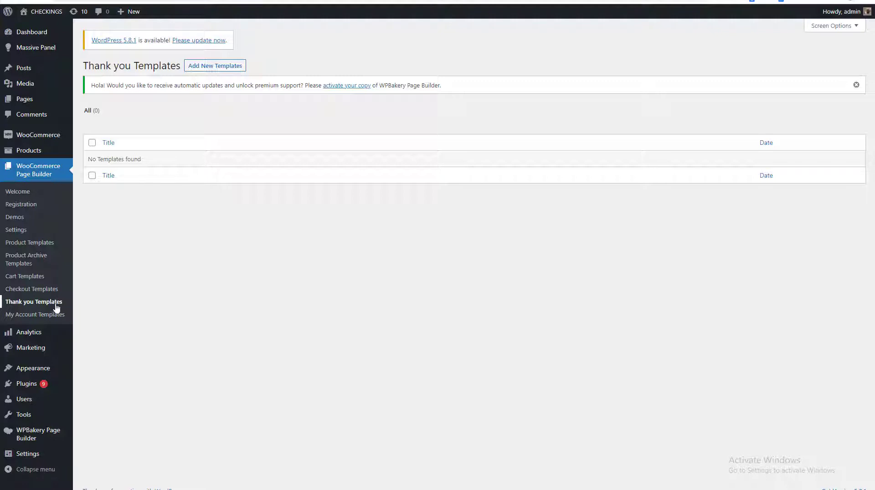
{"action": "left_click", "coordinate": [205, 66]}
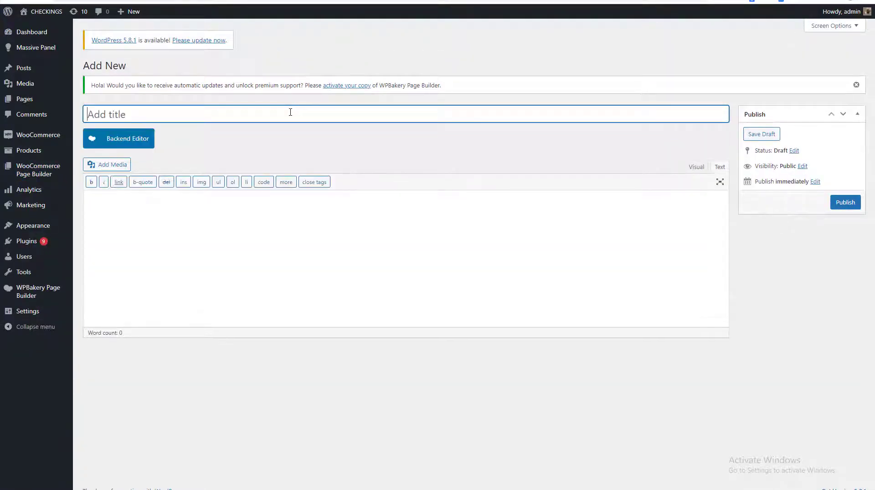
{"action": "type", "text": "My Thankyou"}
{"action": "left_click", "coordinate": [102, 139]}
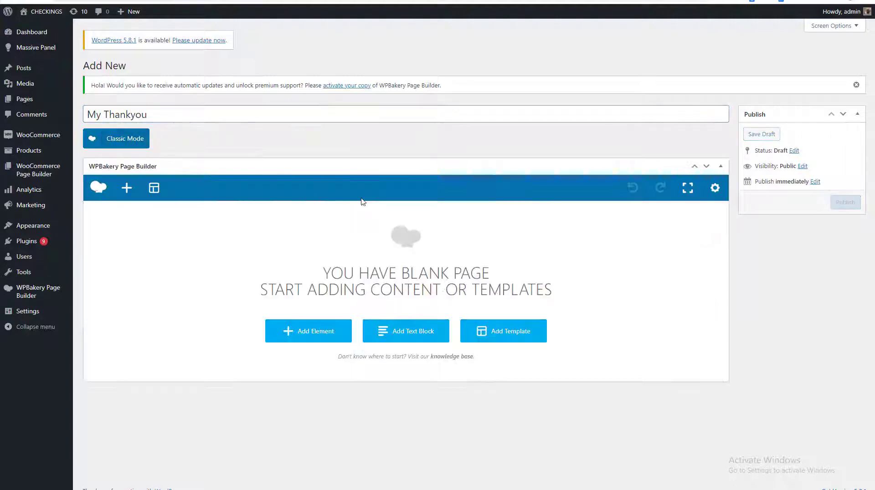
Publish the My Thankyou template.
{"action": "left_click", "coordinate": [319, 339]}
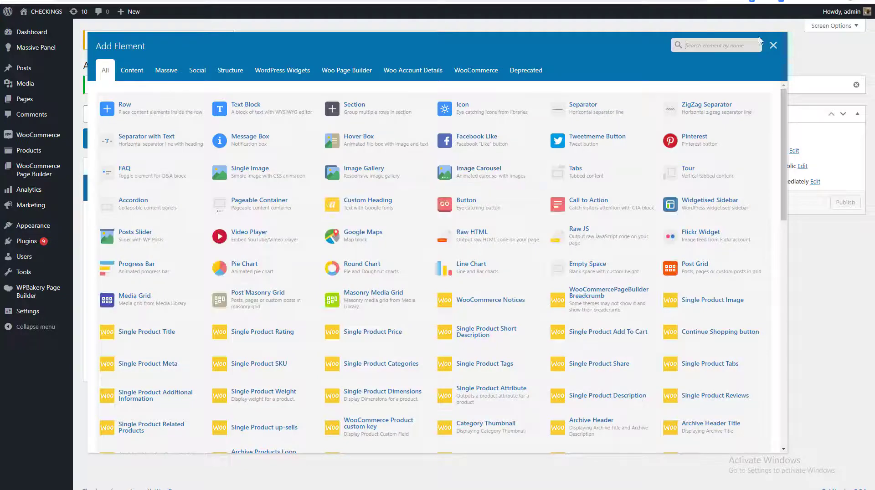
{"action": "left_click", "coordinate": [773, 45]}
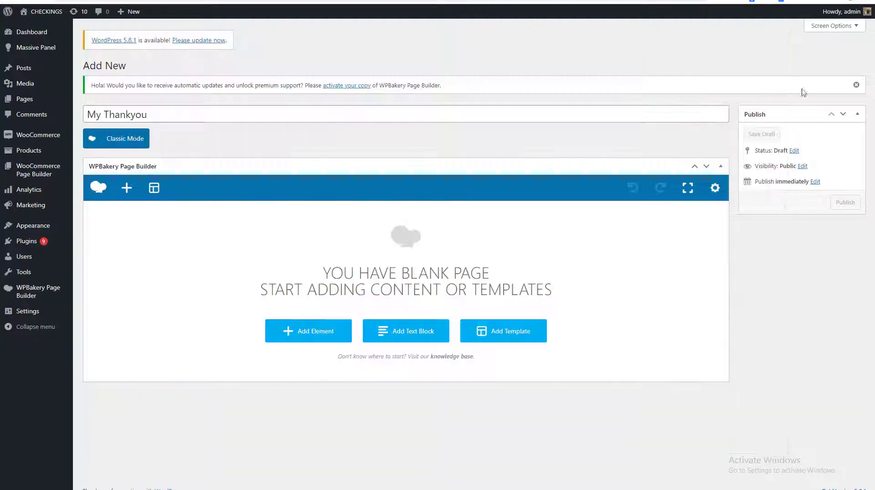
{"action": "left_click", "coordinate": [845, 203]}
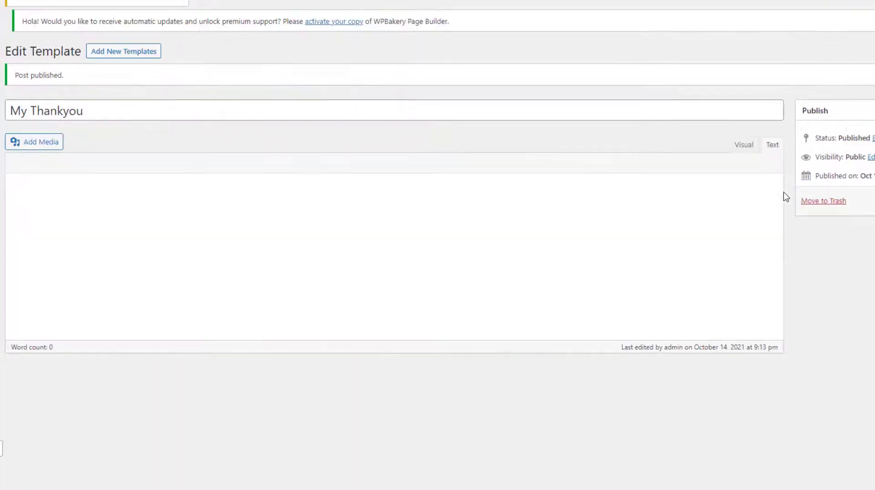
{"action": "right_click", "coordinate": [486, 1]}
{"action": "left_click", "coordinate": [518, 13]}
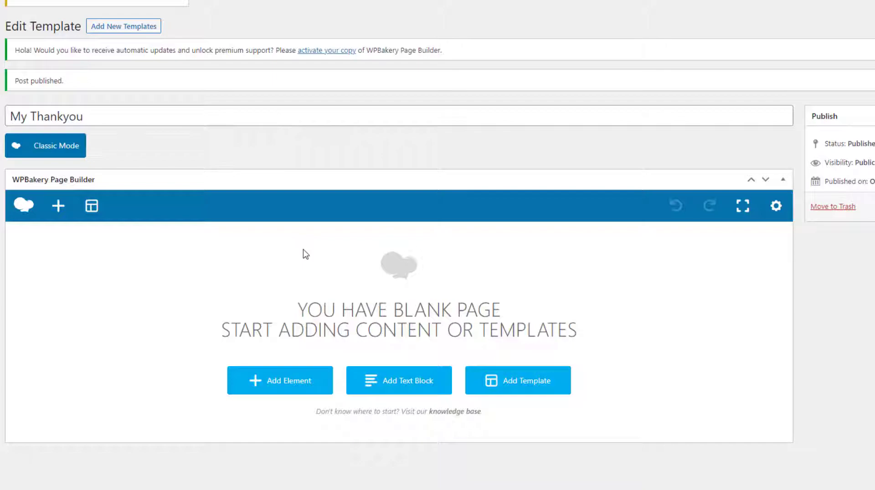
Look through the Woo Page Builder elements available for the thank you template.
{"action": "left_click", "coordinate": [287, 390]}
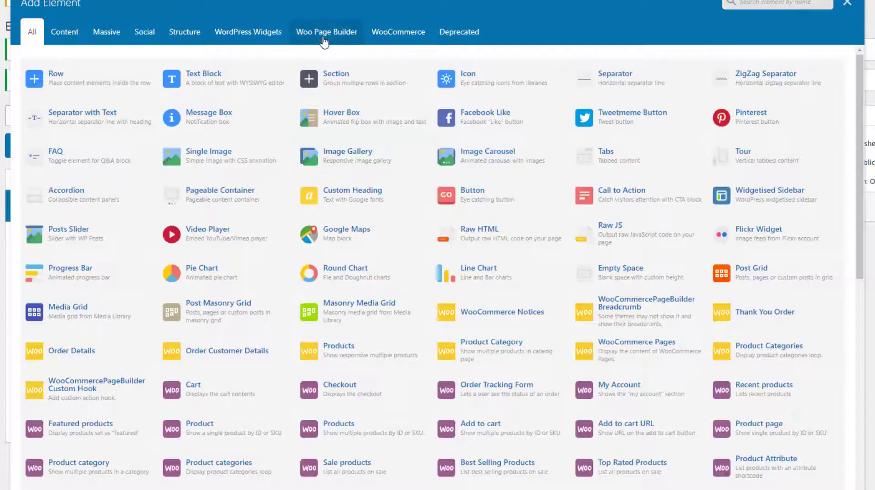
{"action": "left_click", "coordinate": [322, 31]}
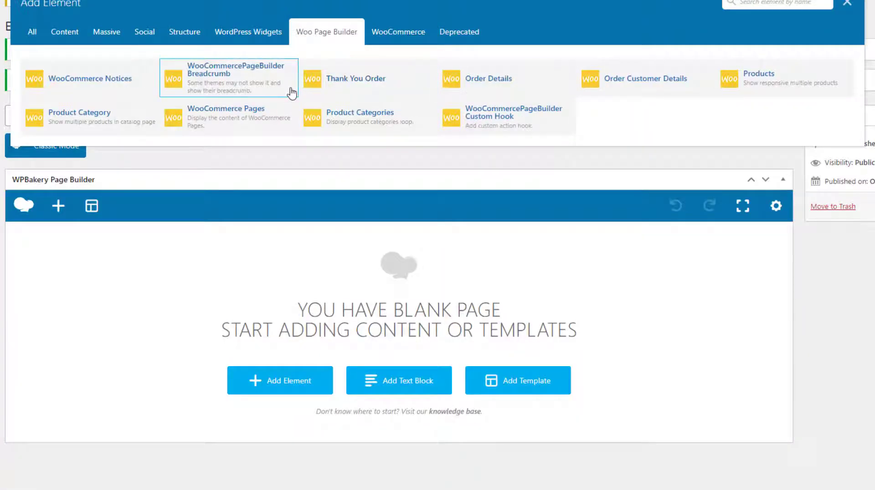
{"action": "left_click", "coordinate": [846, 4]}
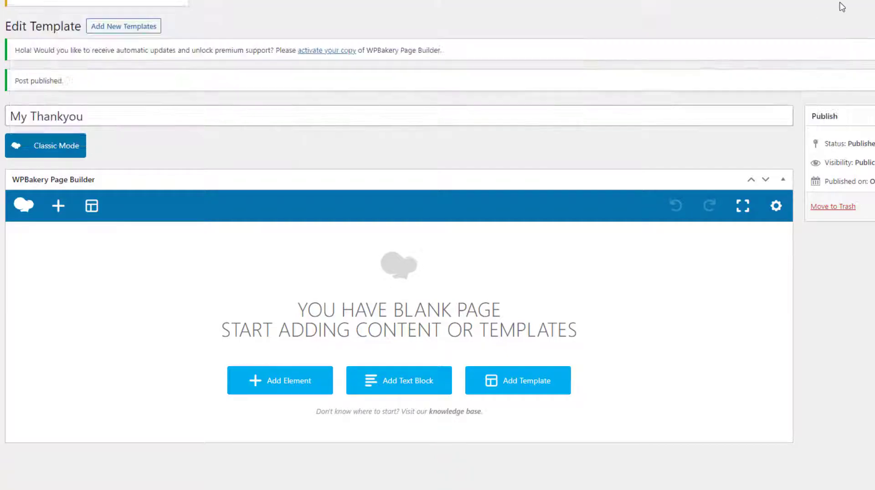
Add a text block with its default settings and delete it, keeping the empty row around it.
{"action": "left_click", "coordinate": [284, 384]}
{"action": "left_click", "coordinate": [235, 88]}
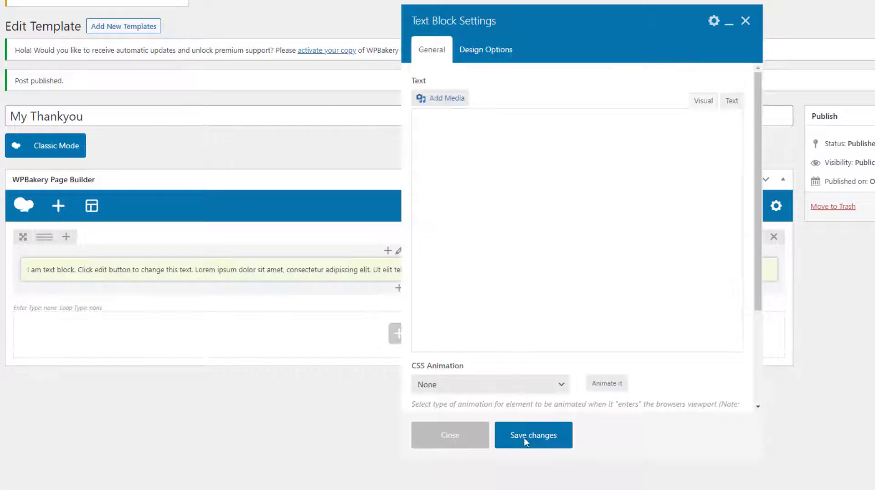
{"action": "left_click", "coordinate": [525, 441]}
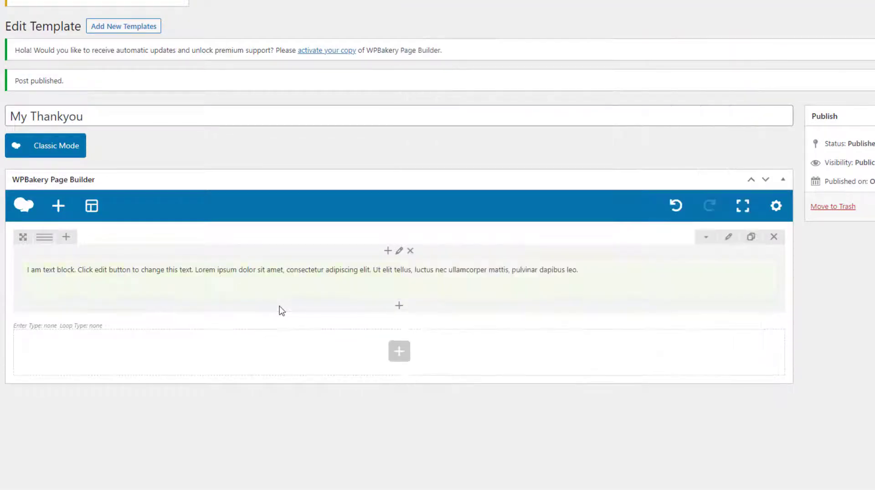
{"action": "mouse_move", "coordinate": [408, 278]}
{"action": "left_click", "coordinate": [441, 280]}
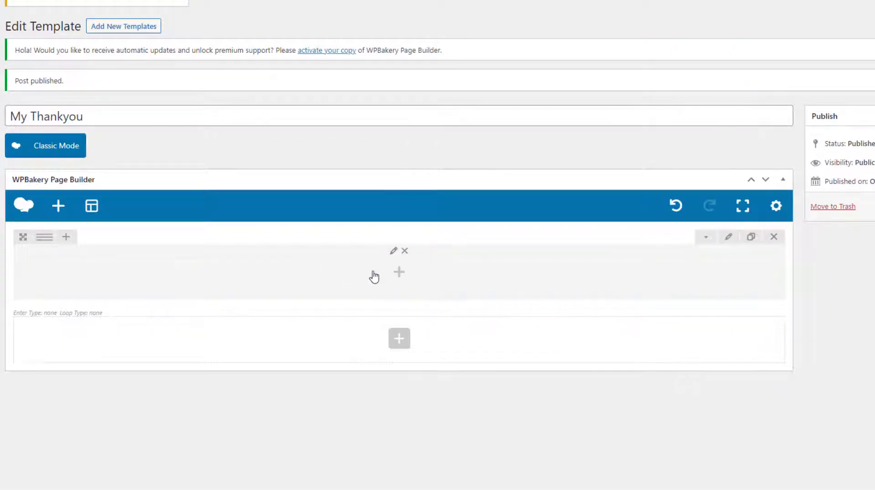
Split the empty row into two equal columns.
{"action": "left_click", "coordinate": [396, 271]}
{"action": "left_click", "coordinate": [846, 3]}
{"action": "mouse_move", "coordinate": [36, 245]}
{"action": "left_click", "coordinate": [73, 244]}
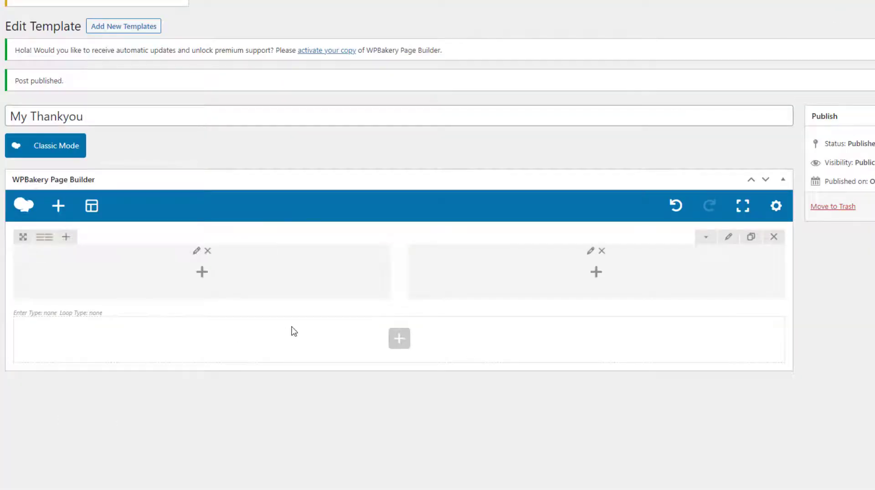
Add a Thank You Order element to the row's right column with its default settings.
{"action": "left_click", "coordinate": [532, 273]}
{"action": "left_click", "coordinate": [353, 38]}
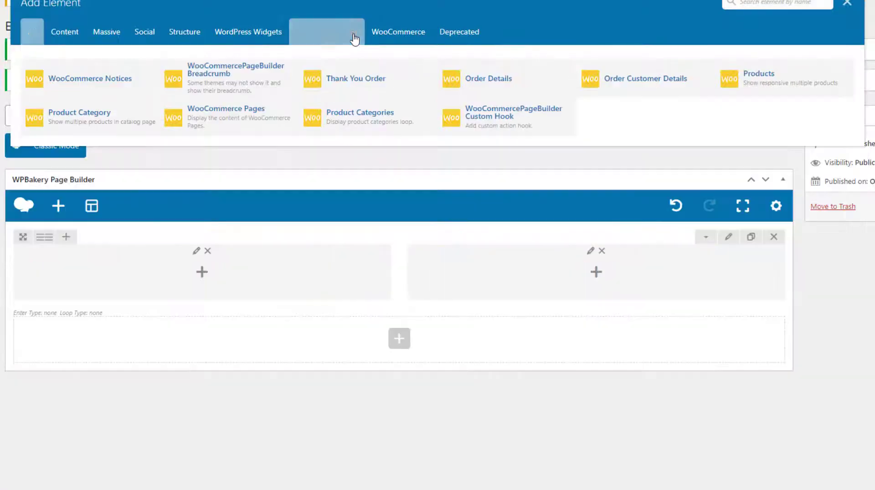
{"action": "left_click", "coordinate": [357, 88]}
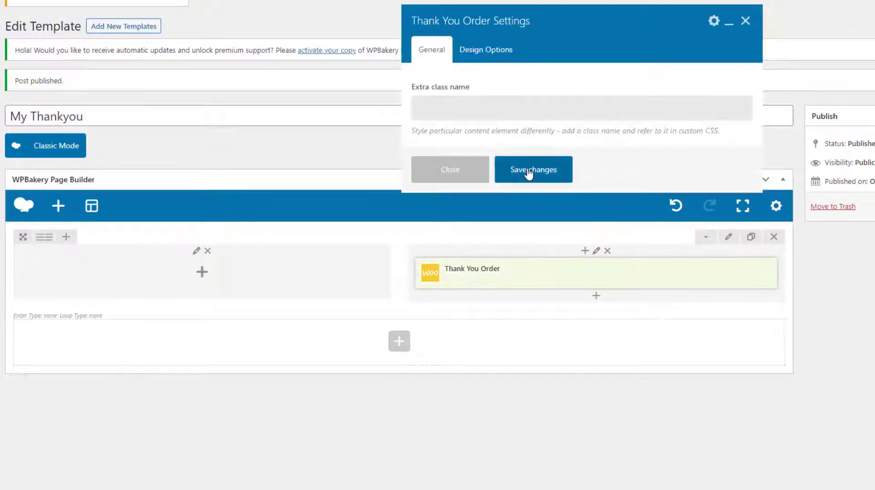
{"action": "left_click", "coordinate": [524, 177]}
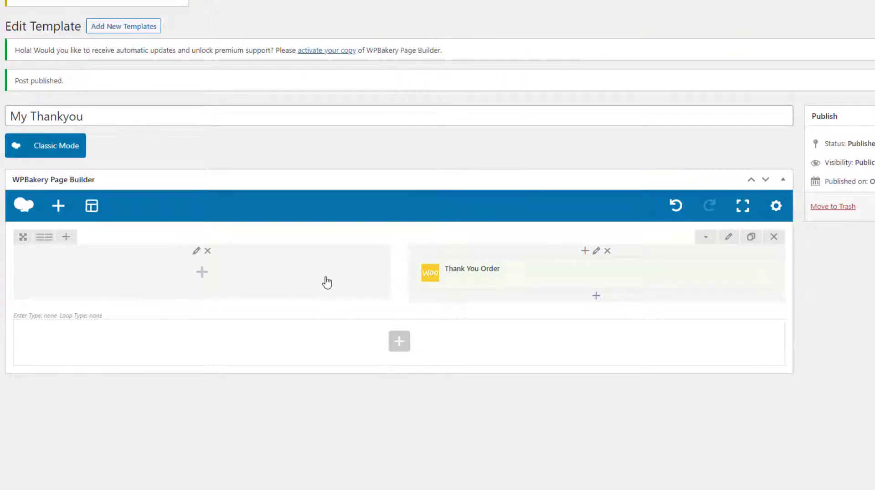
Add a WooCommercePageBuilder Breadcrumb element to the row's left column with its default settings.
{"action": "left_click", "coordinate": [202, 272]}
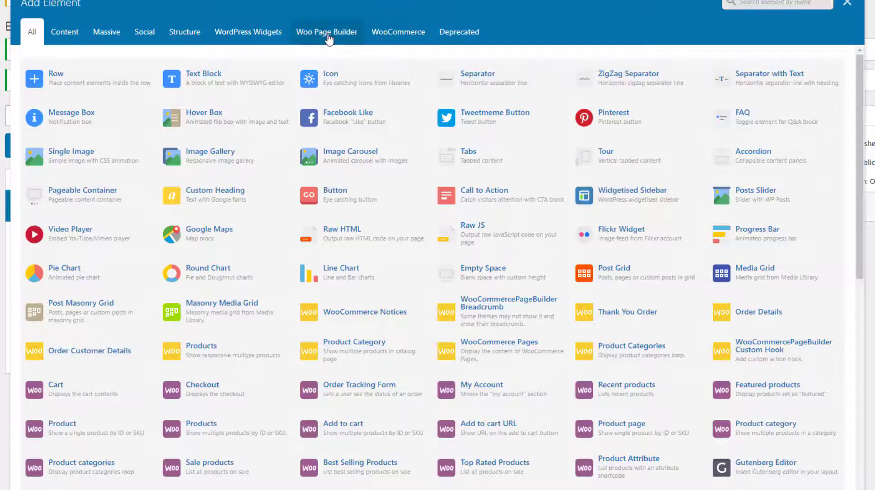
{"action": "left_click", "coordinate": [330, 37]}
{"action": "left_click", "coordinate": [219, 94]}
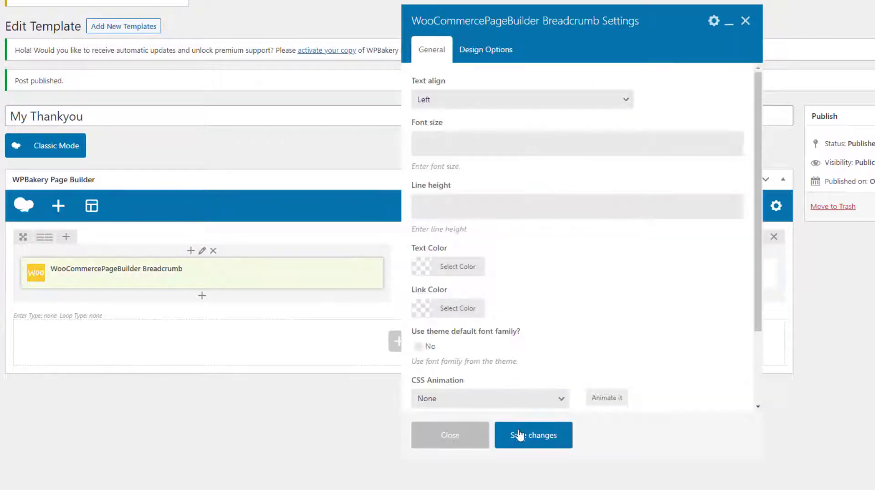
{"action": "left_click", "coordinate": [523, 435]}
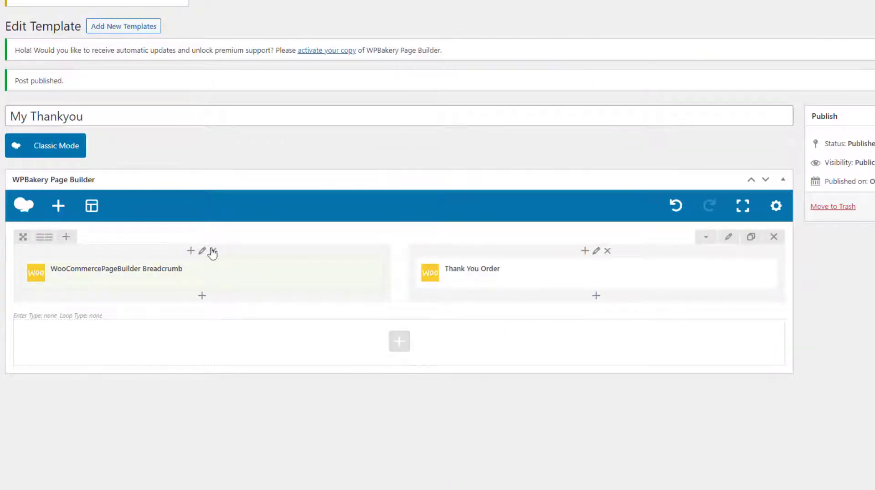
Add a second row with an Order Details element, and move the element below Thank You Order in the first row.
{"action": "left_click", "coordinate": [402, 340]}
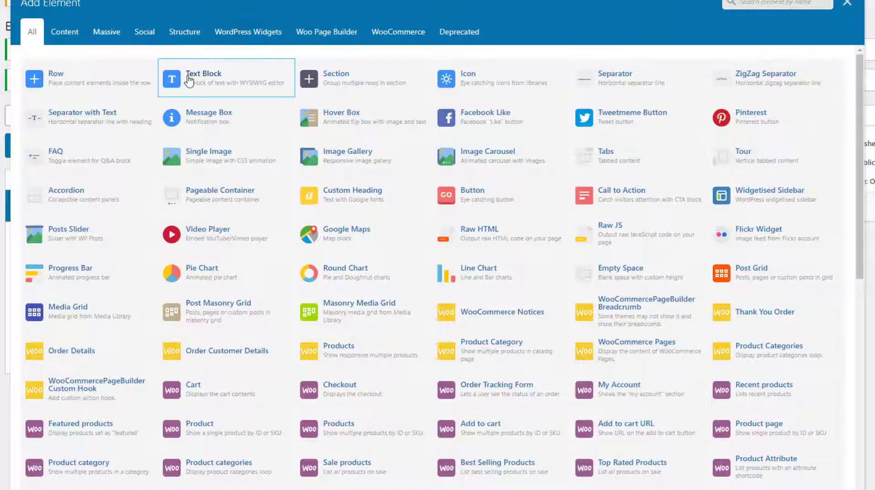
{"action": "left_click", "coordinate": [117, 80]}
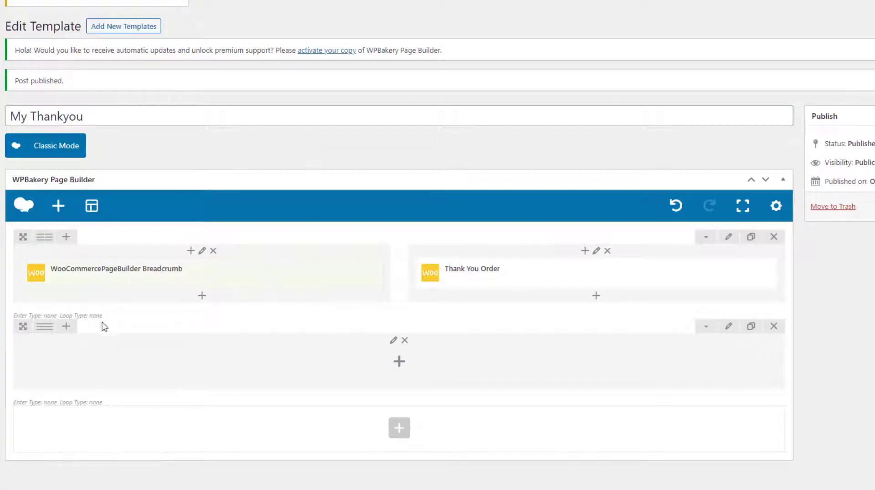
{"action": "left_click", "coordinate": [331, 356]}
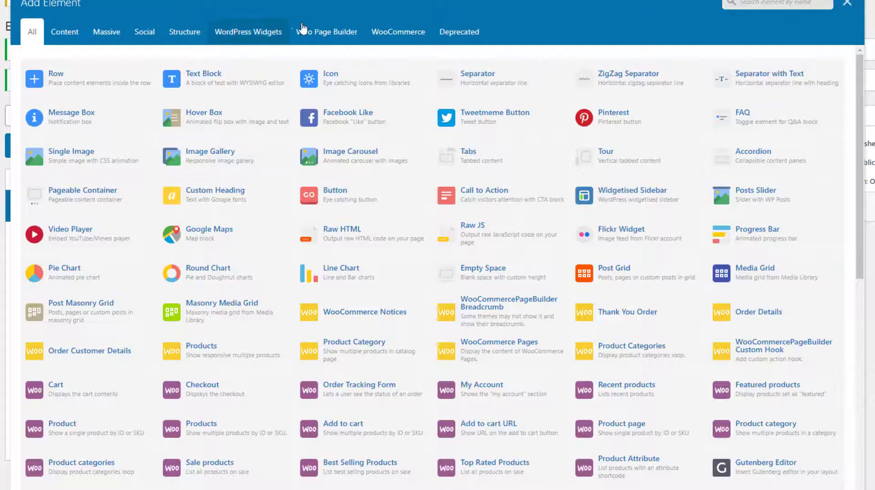
{"action": "left_click", "coordinate": [326, 31]}
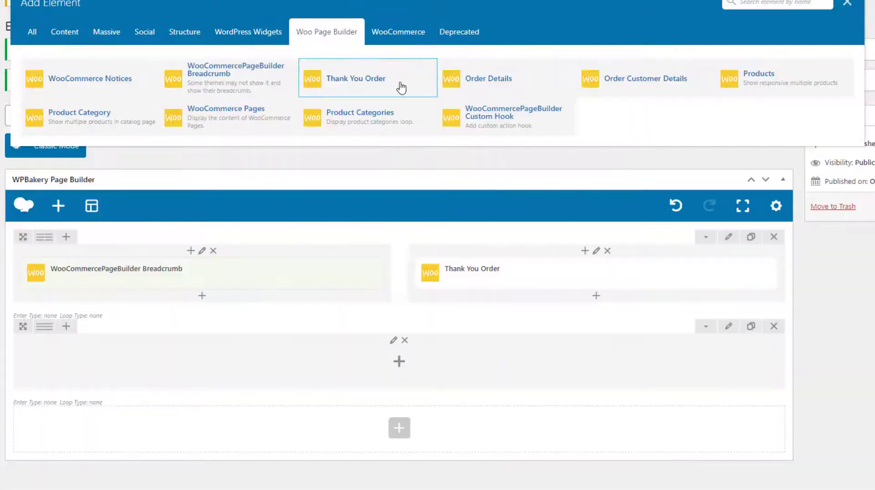
{"action": "left_click", "coordinate": [458, 81]}
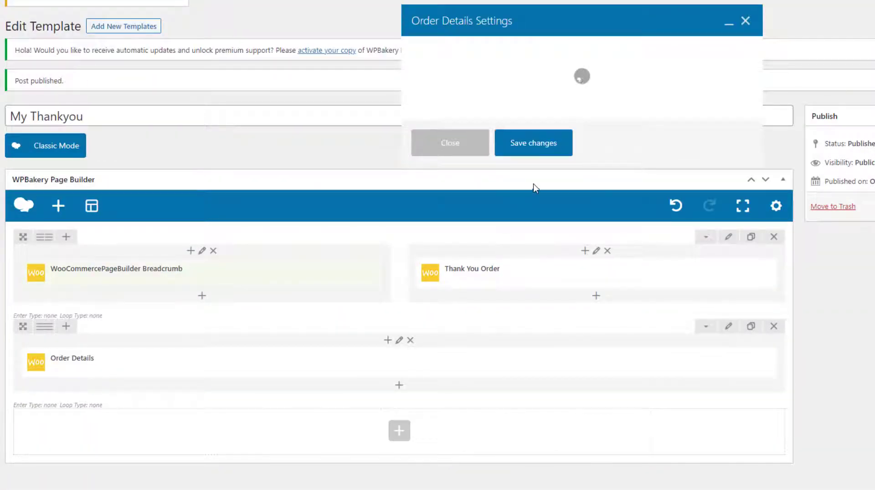
{"action": "left_click", "coordinate": [533, 142]}
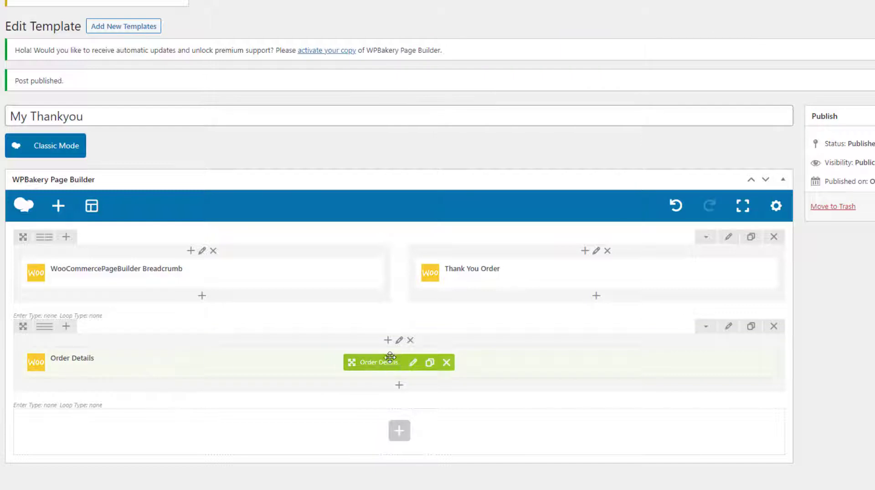
{"action": "left_click_drag", "start_coordinate": [390, 356], "coordinate": [465, 316]}
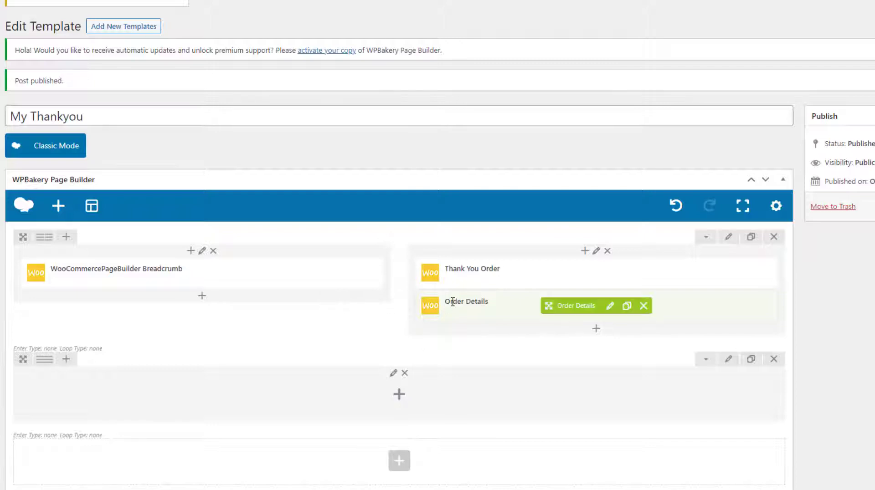
Add an Order Customer Details element to the second row and move it below the Breadcrumb element in the first row.
{"action": "left_click", "coordinate": [399, 394]}
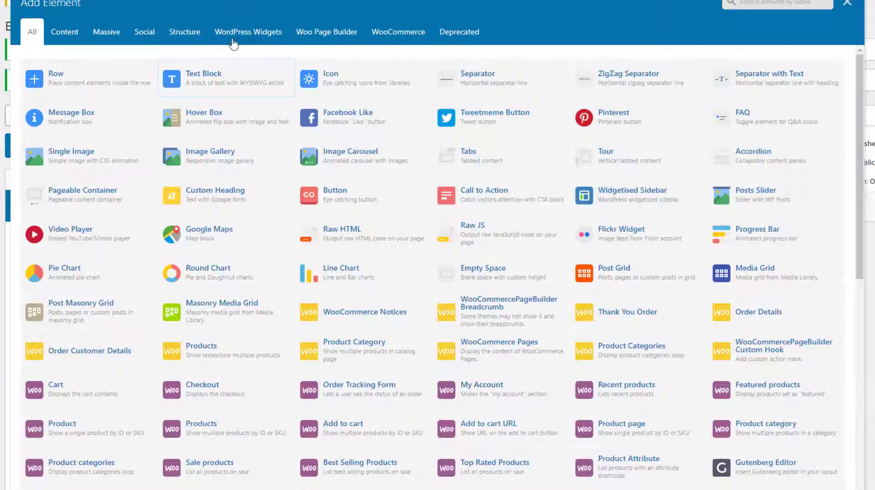
{"action": "left_click", "coordinate": [325, 40]}
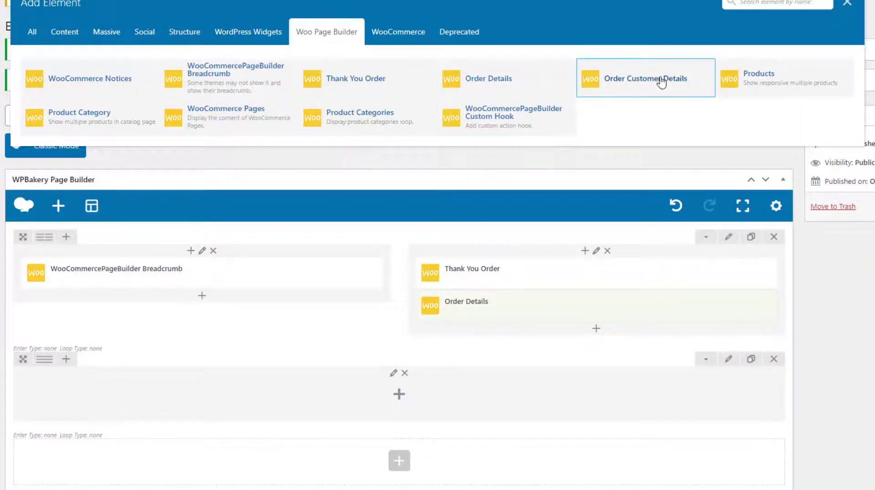
{"action": "left_click", "coordinate": [660, 82]}
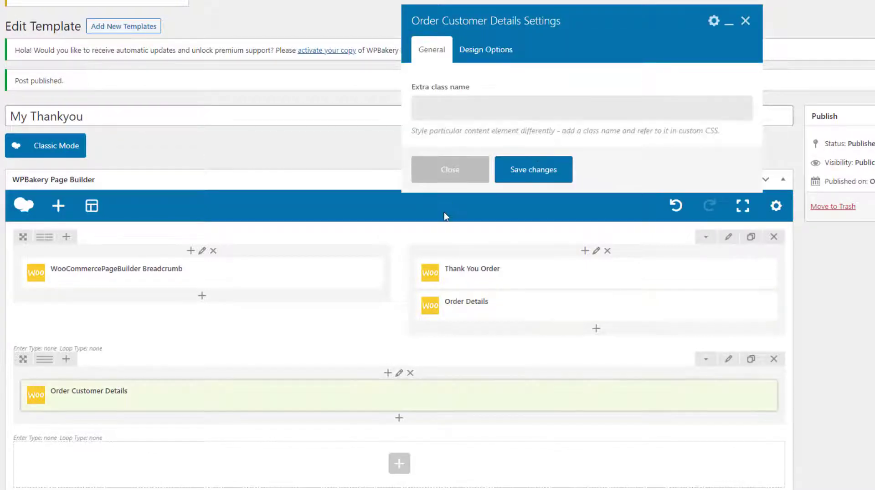
{"action": "left_click", "coordinate": [531, 175]}
{"action": "mouse_move", "coordinate": [330, 395]}
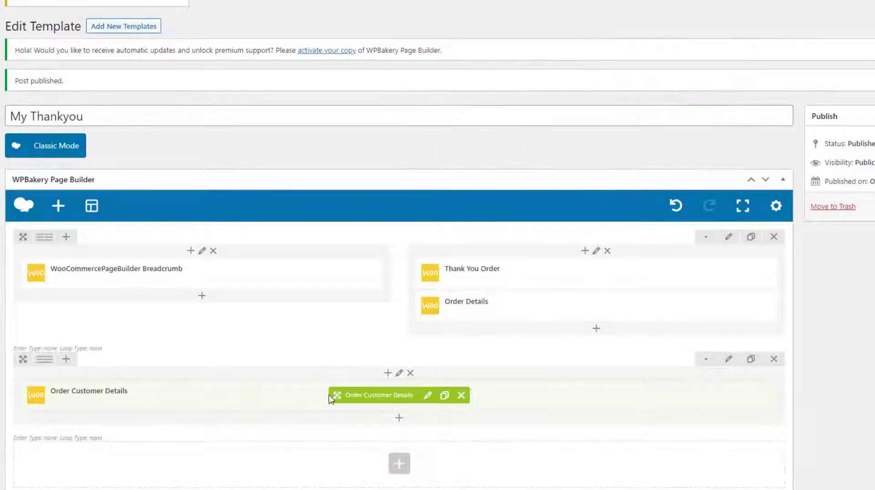
{"action": "left_click_drag", "start_coordinate": [364, 394], "coordinate": [333, 312]}
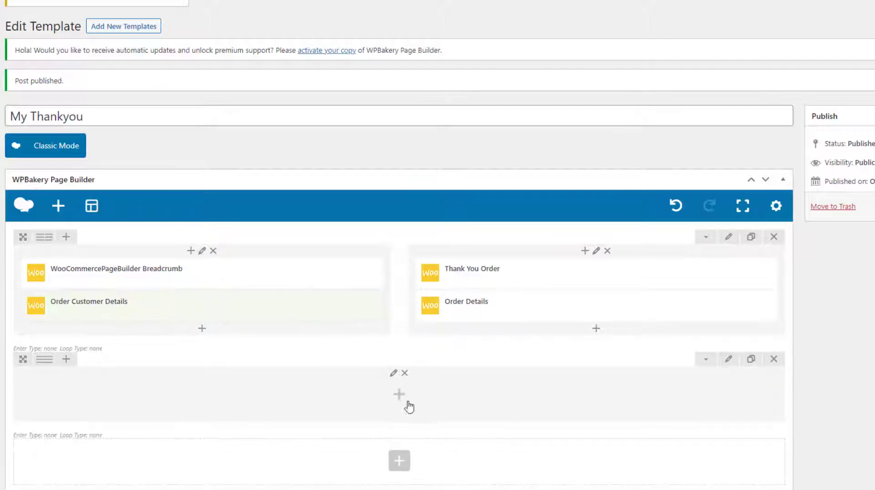
Add a WooCommerce Notices element to the empty second row and save its default settings.
{"action": "left_click", "coordinate": [596, 328]}
{"action": "left_click", "coordinate": [327, 31]}
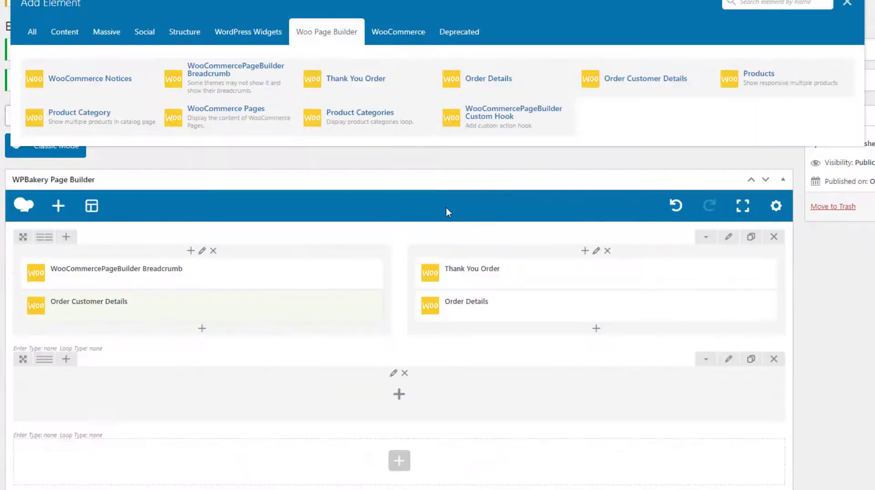
{"action": "left_click", "coordinate": [101, 86]}
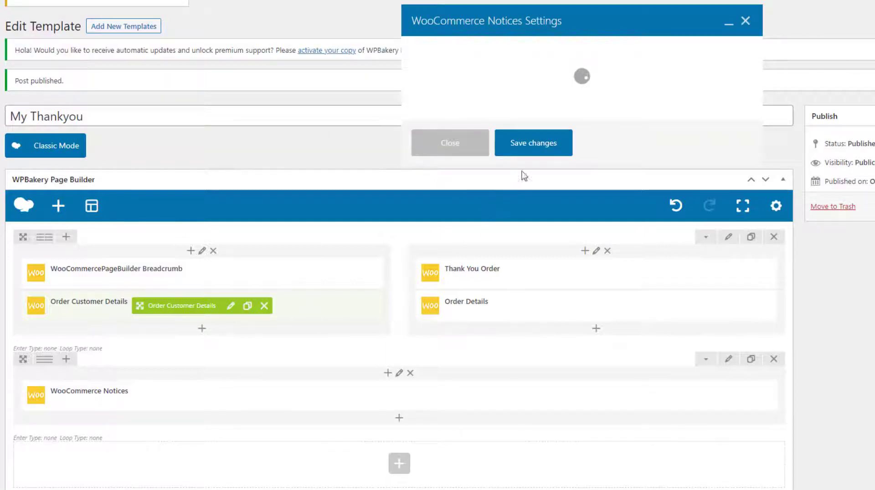
{"action": "left_click", "coordinate": [540, 178]}
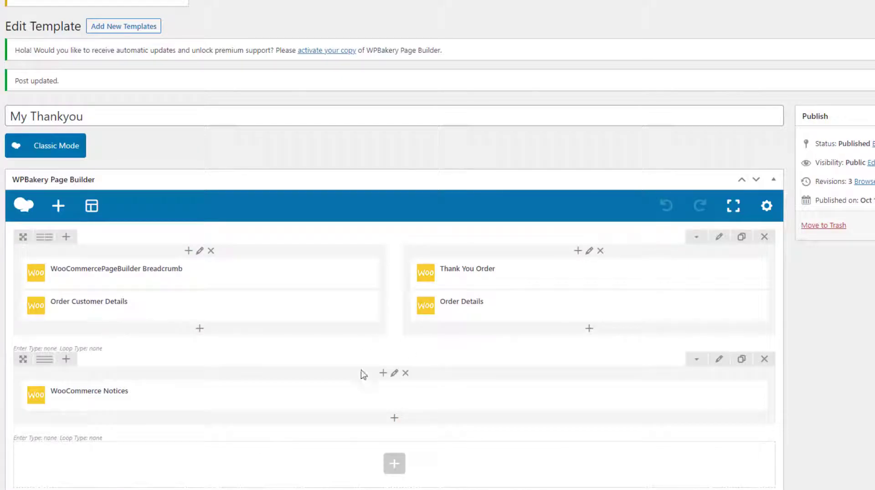
Add a Button element below WooCommerce Notices with the text "CLICK ME" and the link URL "#".
{"action": "left_click", "coordinate": [394, 418]}
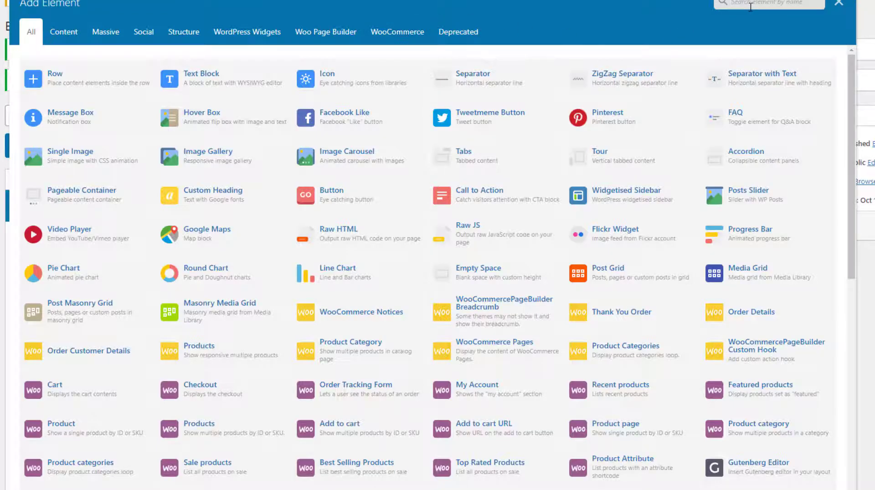
{"action": "type", "text": "but"}
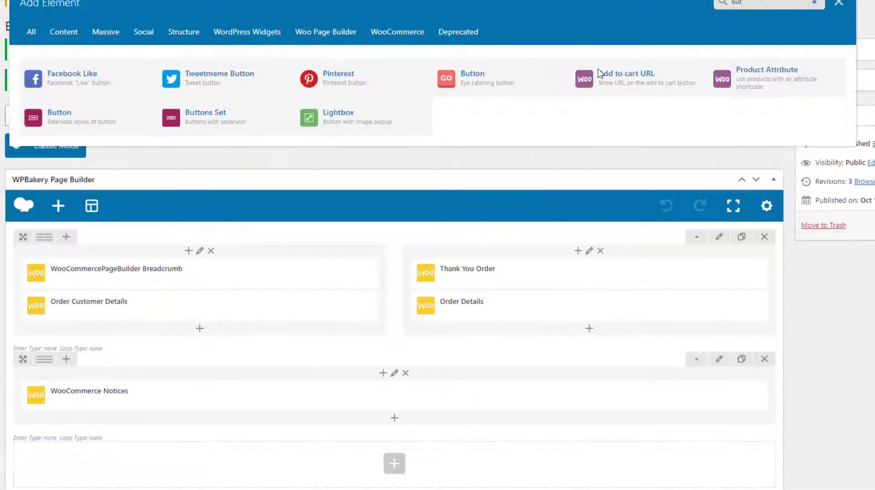
{"action": "left_click", "coordinate": [481, 77]}
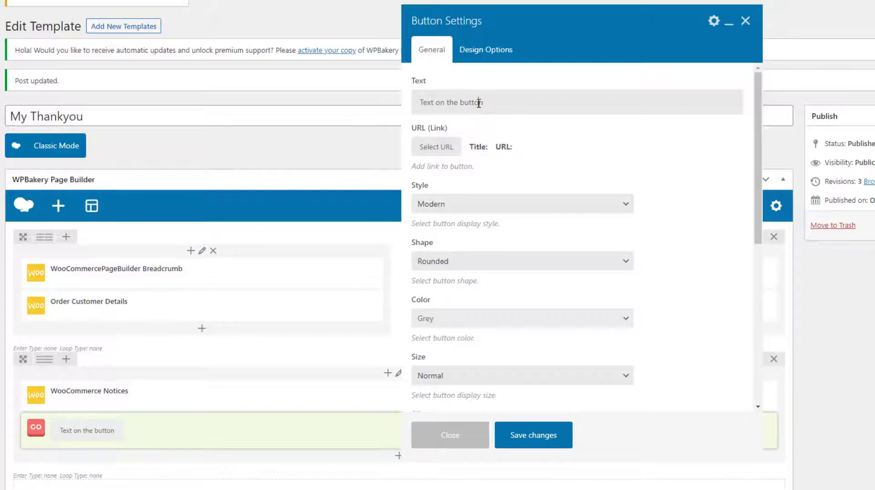
{"action": "triple_click", "coordinate": [479, 103]}
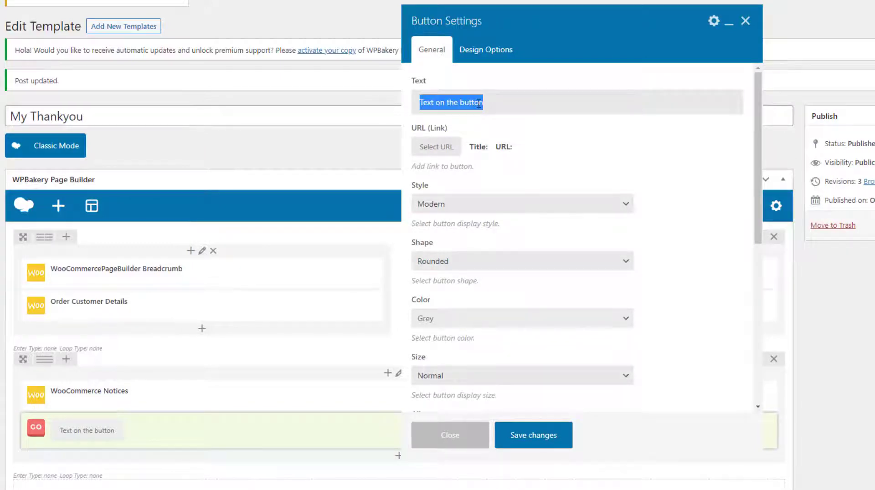
{"action": "type", "text": "CLICK ME"}
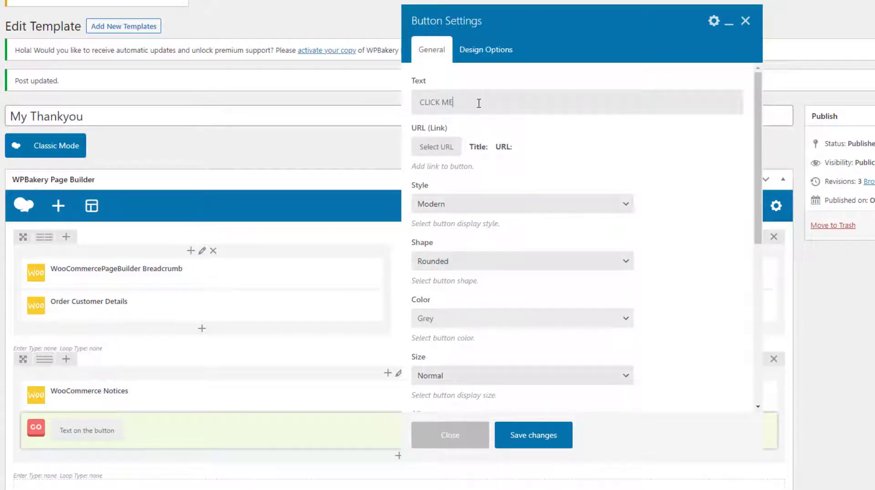
{"action": "left_click", "coordinate": [442, 147]}
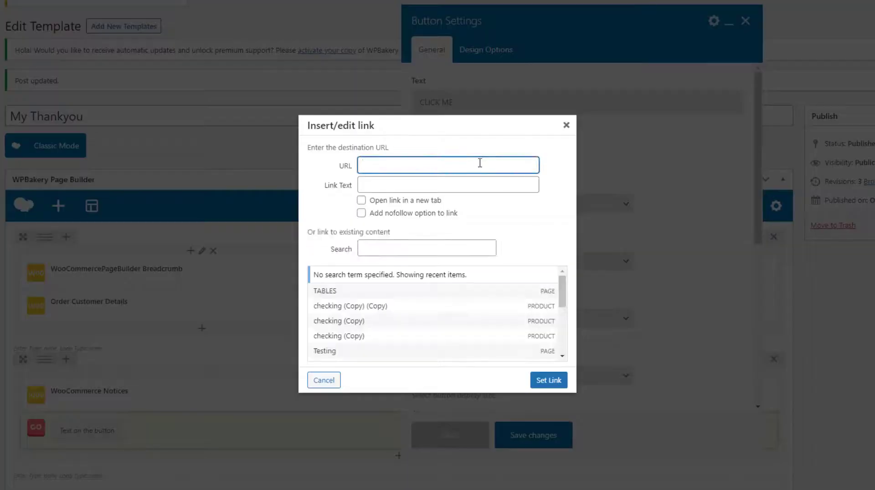
{"action": "type", "text": "#"}
{"action": "left_click", "coordinate": [546, 380]}
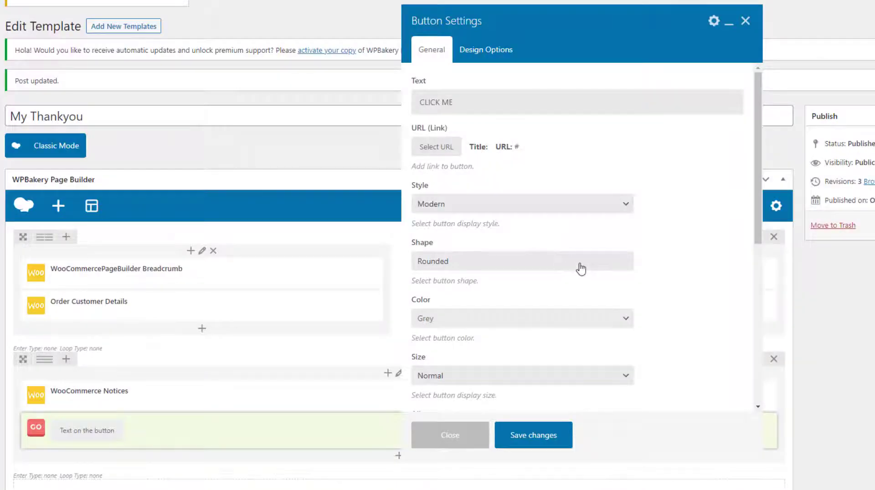
Style the button with size Large, color Classic Orange and shape Round, and save its settings.
{"action": "scroll", "coordinate": [579, 270], "scroll_direction": "down", "scroll_amount": 5}
{"action": "scroll", "coordinate": [579, 275], "scroll_direction": "up", "scroll_amount": 2}
{"action": "left_click", "coordinate": [453, 227]}
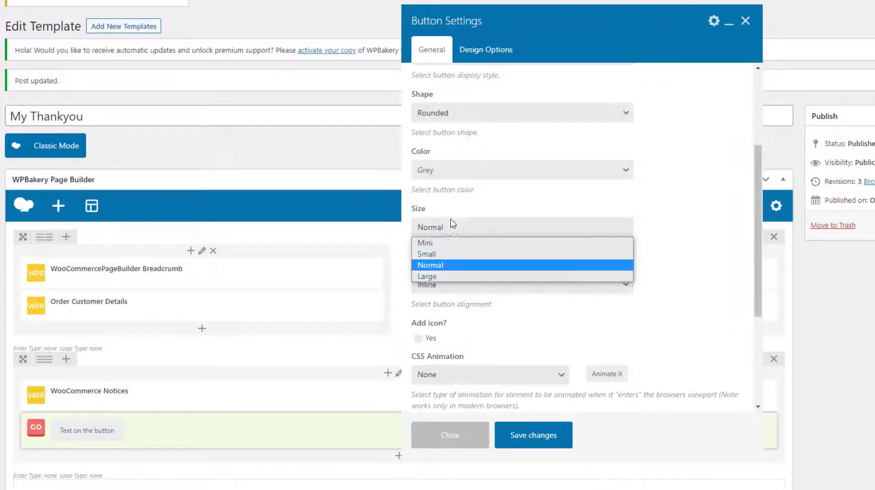
{"action": "left_click", "coordinate": [451, 275]}
{"action": "left_click", "coordinate": [450, 173]}
{"action": "left_click", "coordinate": [451, 228]}
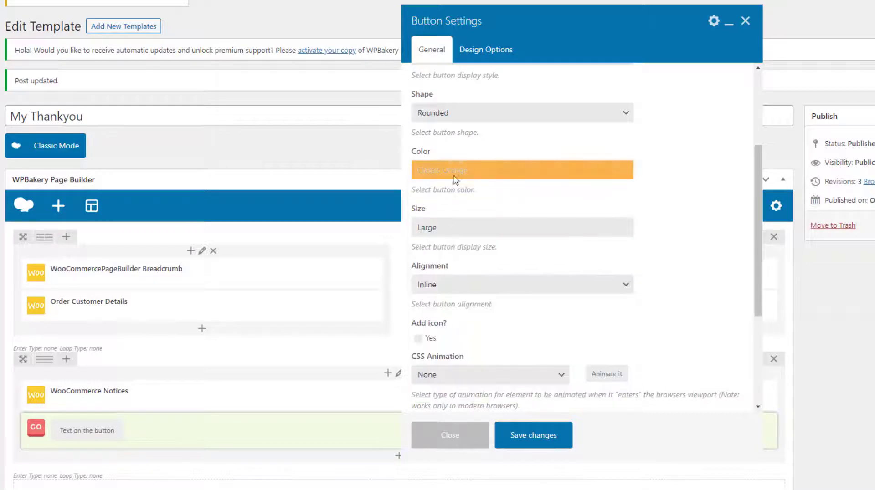
{"action": "left_click", "coordinate": [455, 117]}
{"action": "left_click", "coordinate": [449, 149]}
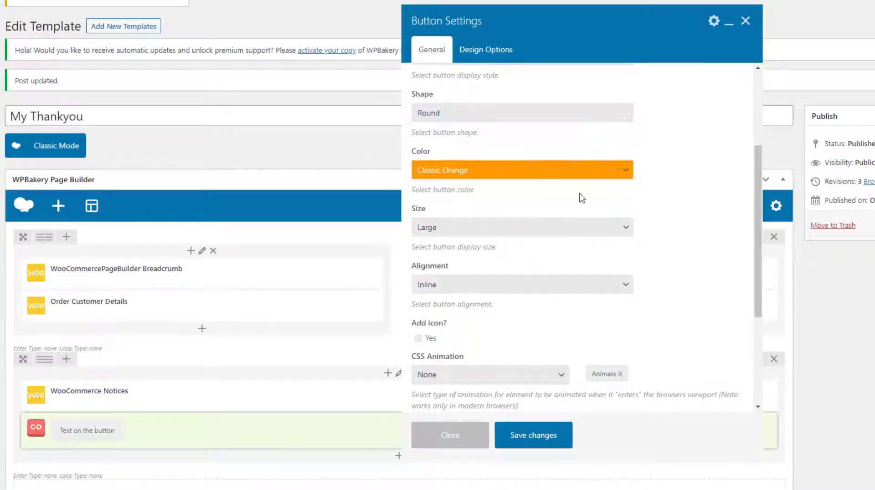
{"action": "scroll", "coordinate": [561, 223], "scroll_direction": "down", "scroll_amount": 3}
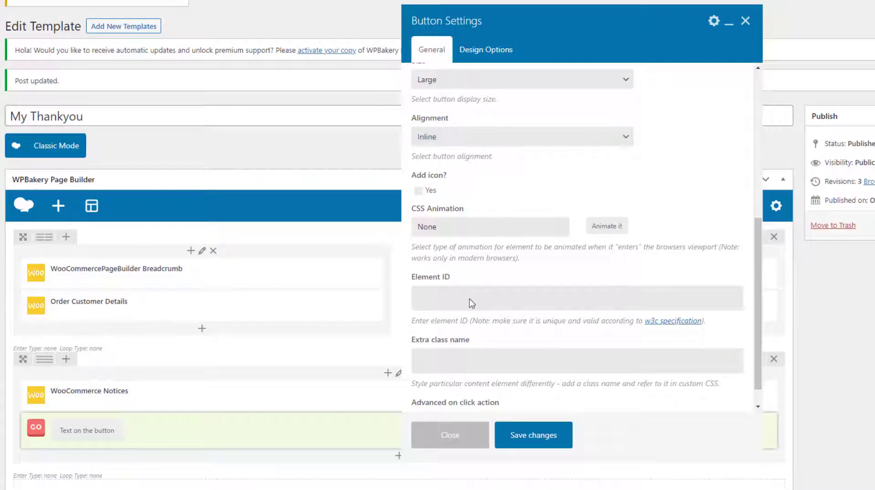
{"action": "left_click", "coordinate": [524, 436]}
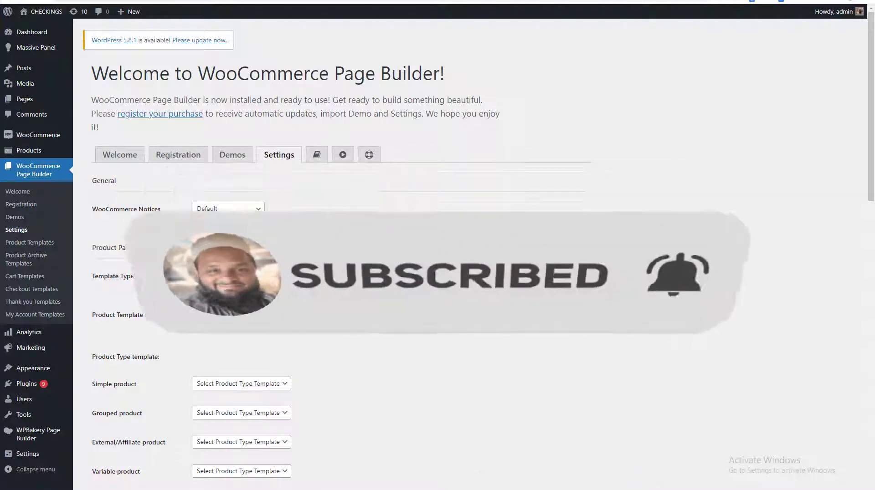
Assign the My Thankyou template to the Thank You Page in the WooCommerce Page Builder settings and save the changes.
{"action": "scroll", "coordinate": [451, 331], "scroll_direction": "down", "scroll_amount": 4}
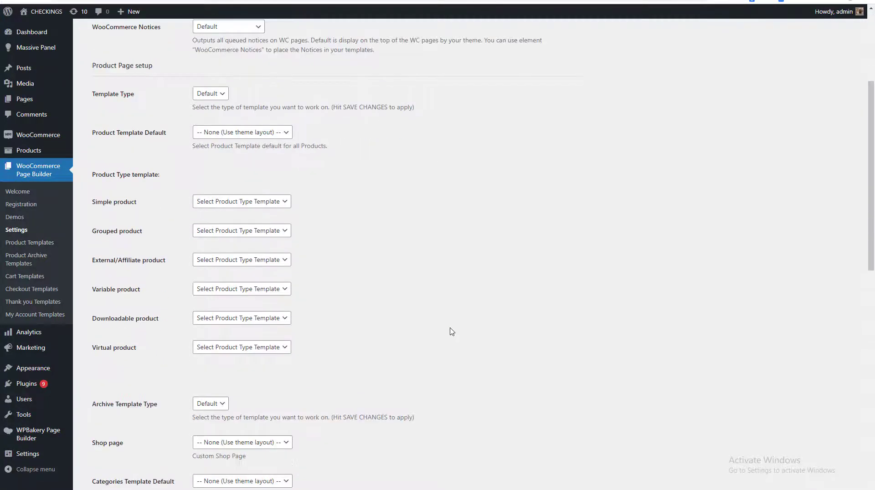
{"action": "scroll", "coordinate": [304, 316], "scroll_direction": "down", "scroll_amount": 7}
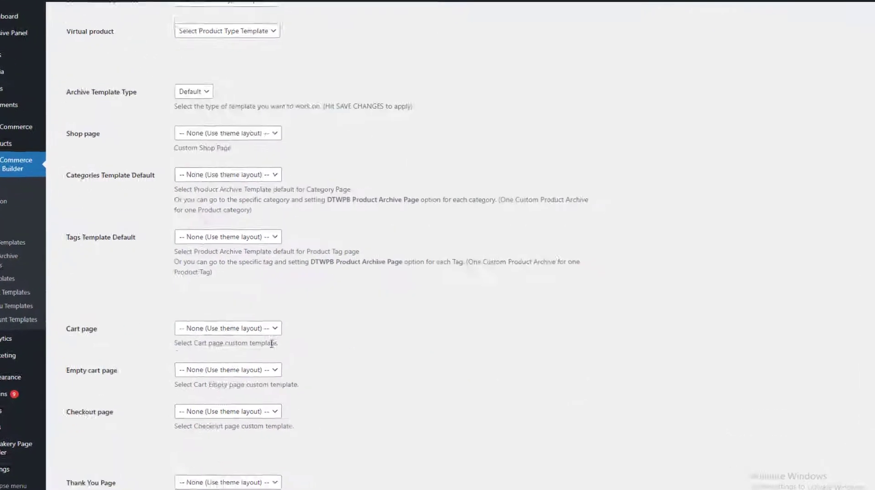
{"action": "scroll", "coordinate": [163, 371], "scroll_direction": "down", "scroll_amount": 2}
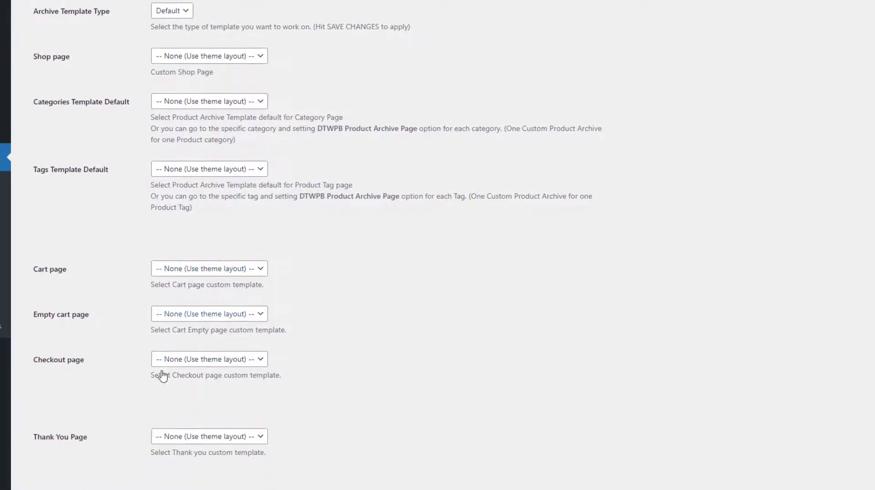
{"action": "left_click", "coordinate": [178, 429]}
{"action": "left_click", "coordinate": [183, 455]}
{"action": "scroll", "coordinate": [291, 455], "scroll_direction": "down", "scroll_amount": 5}
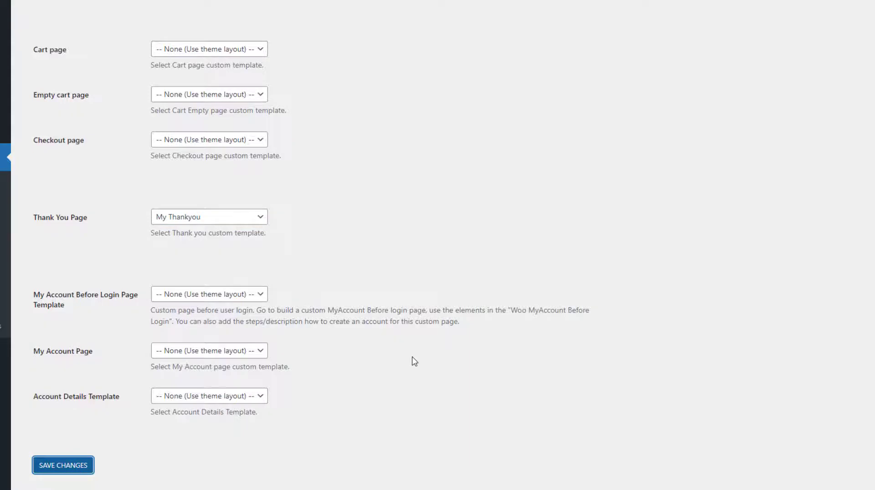
{"action": "scroll", "coordinate": [410, 328], "scroll_direction": "down", "scroll_amount": 3}
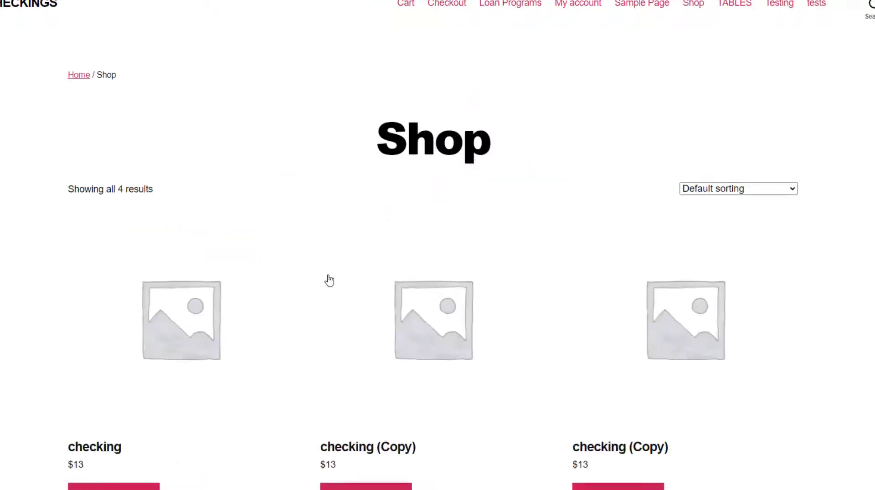
Add the first "checking" product from the shop to the cart and proceed to checkout.
{"action": "scroll", "coordinate": [328, 280], "scroll_direction": "down", "scroll_amount": 8}
{"action": "left_click", "coordinate": [134, 147]}
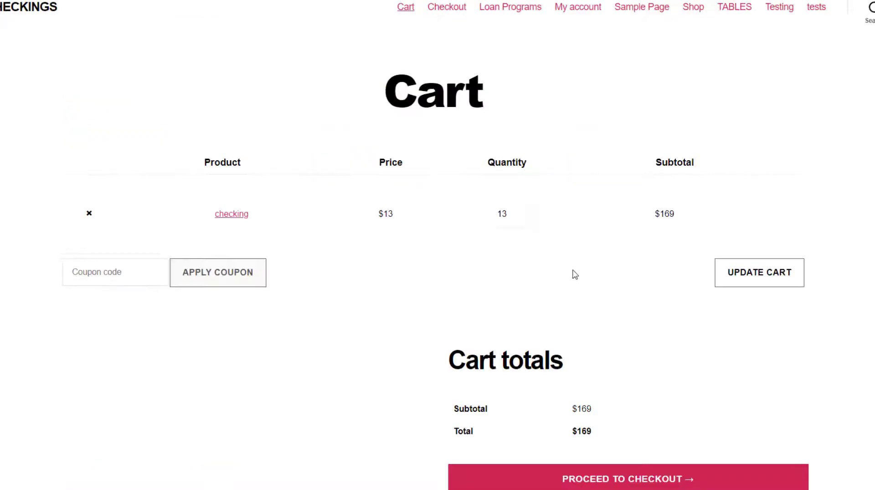
{"action": "scroll", "coordinate": [583, 287], "scroll_direction": "down", "scroll_amount": 5}
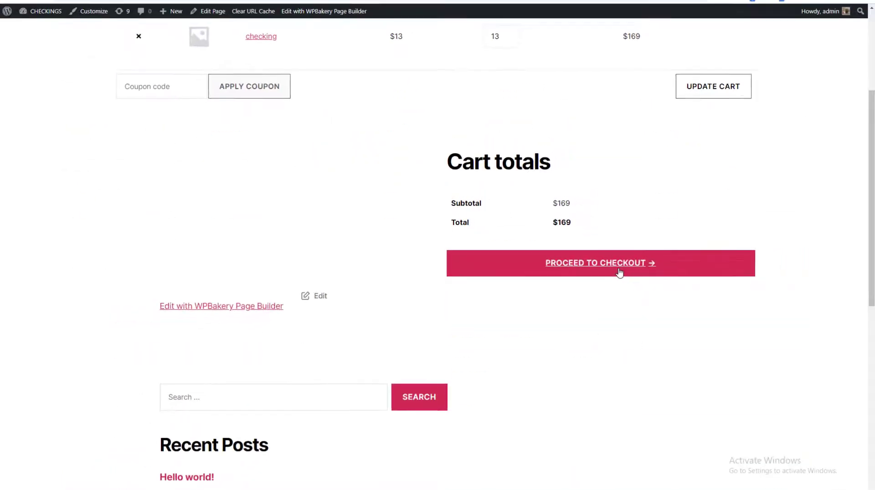
{"action": "left_click", "coordinate": [638, 274]}
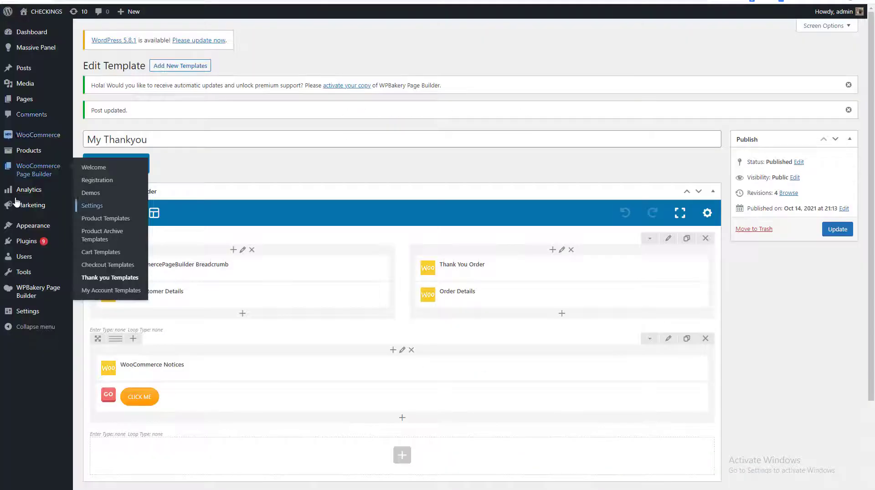
Enable the Cash on delivery payment method in the WooCommerce payment settings and save the changes.
{"action": "mouse_move", "coordinate": [41, 135]}
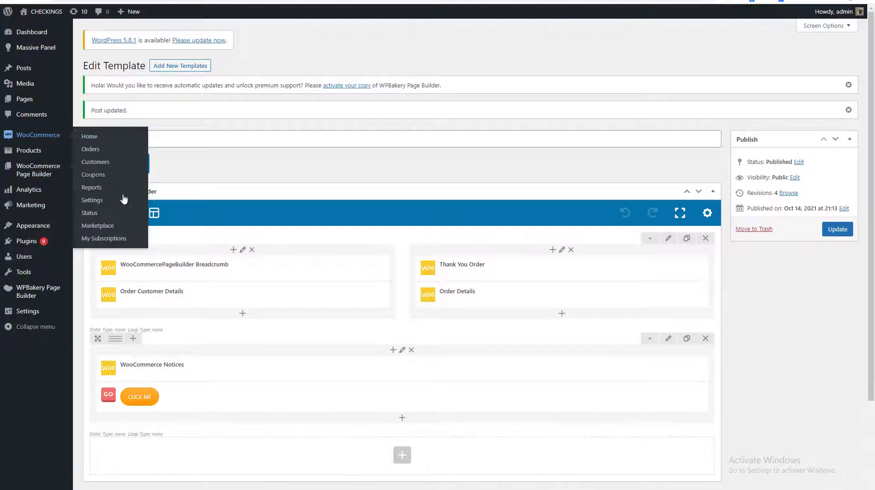
{"action": "left_click", "coordinate": [92, 200]}
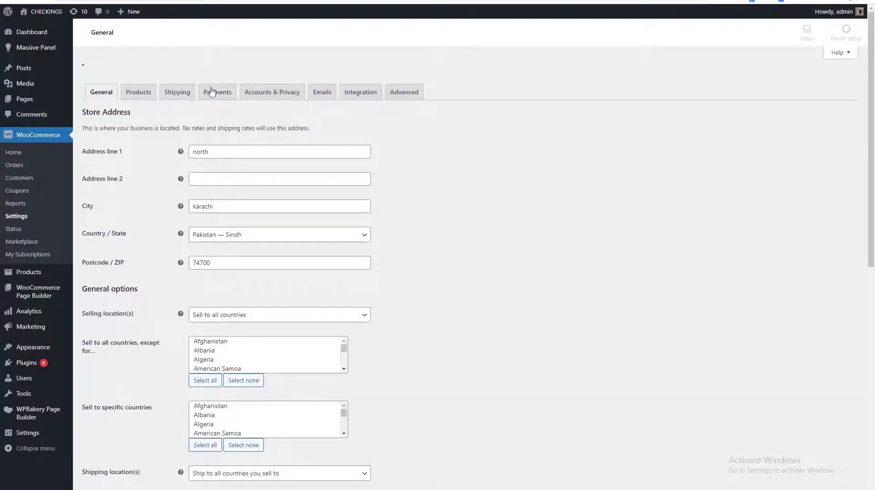
{"action": "left_click", "coordinate": [212, 92]}
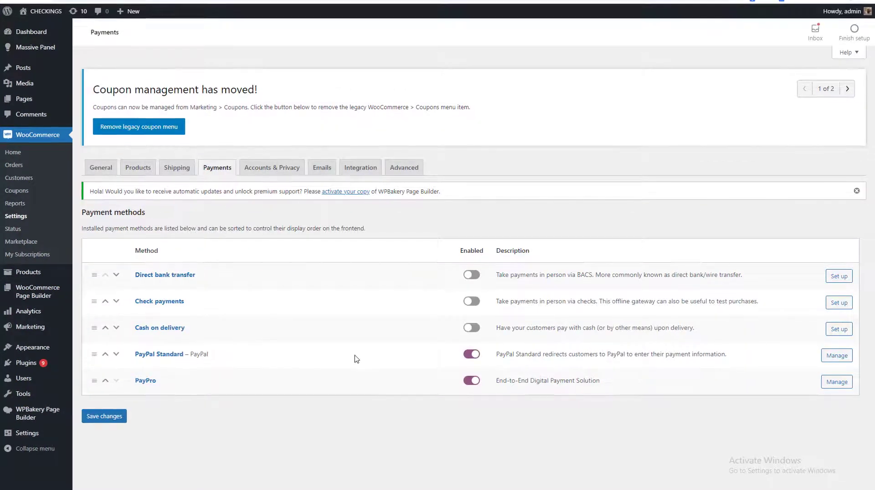
{"action": "left_click", "coordinate": [471, 328]}
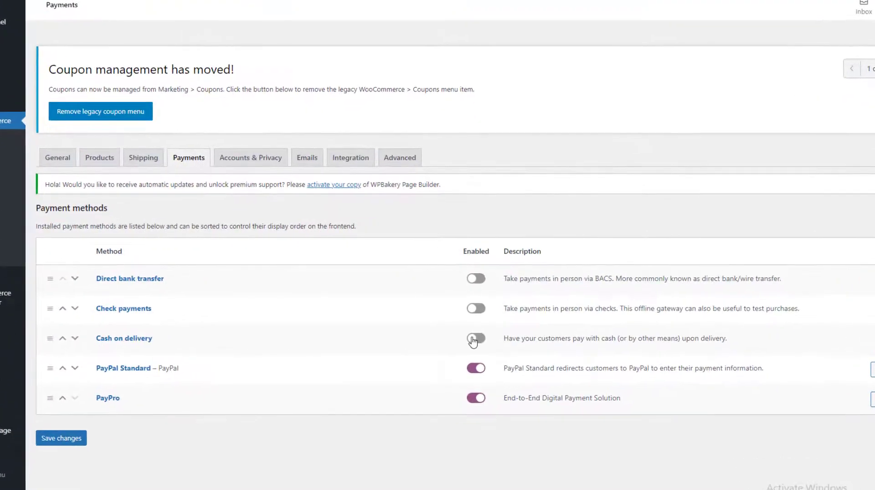
{"action": "left_click", "coordinate": [63, 438]}
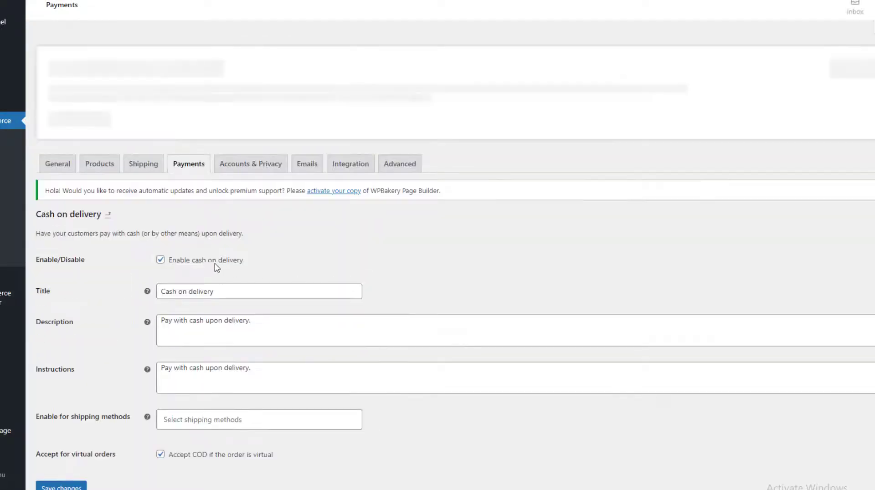
{"action": "left_click", "coordinate": [62, 478]}
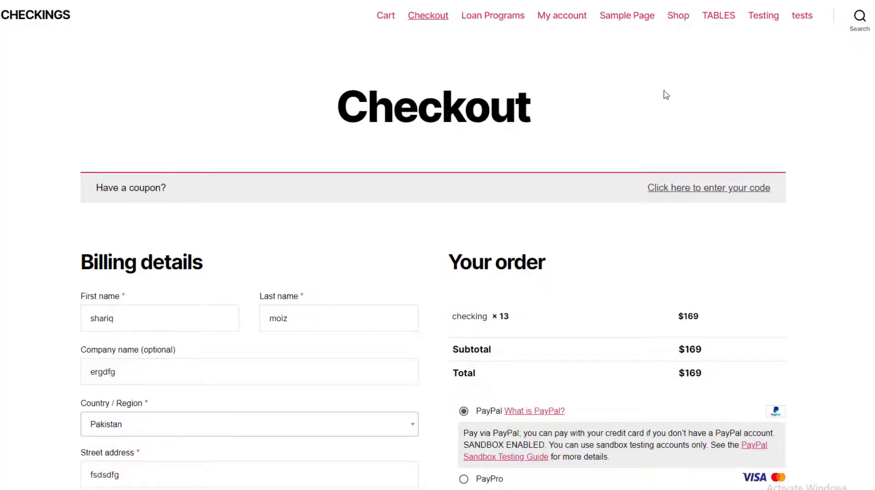
Place the checkout order with Cash on delivery and review the layout of the resulting thank you page.
{"action": "scroll", "coordinate": [668, 139], "scroll_direction": "down", "scroll_amount": 2}
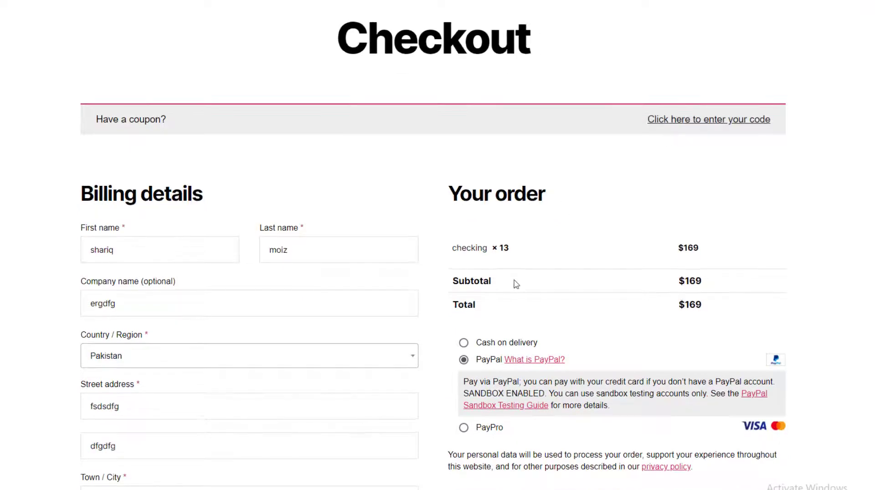
{"action": "left_click", "coordinate": [463, 308]}
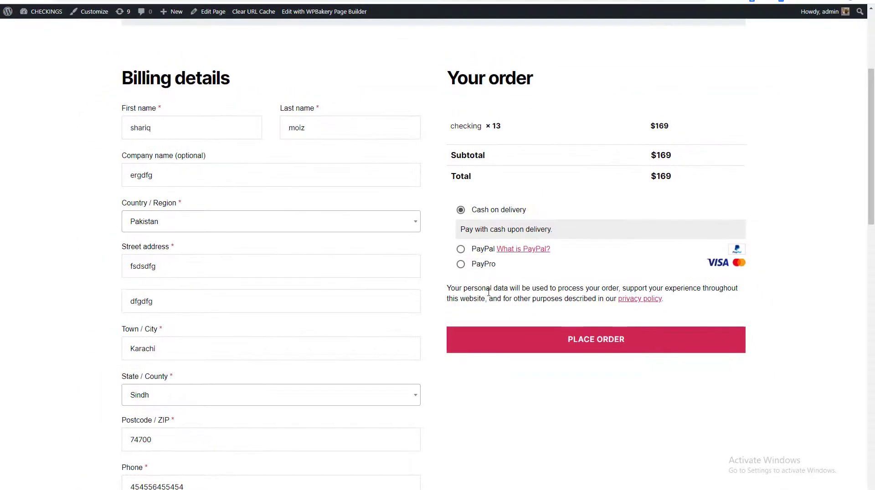
{"action": "scroll", "coordinate": [490, 300], "scroll_direction": "down", "scroll_amount": 3}
{"action": "scroll", "coordinate": [489, 299], "scroll_direction": "down", "scroll_amount": 4}
{"action": "scroll", "coordinate": [523, 270], "scroll_direction": "up", "scroll_amount": 5}
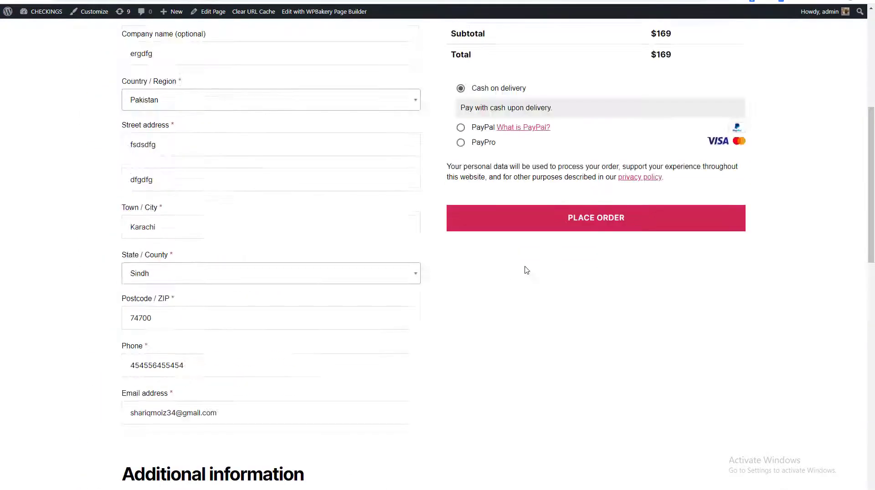
{"action": "left_click", "coordinate": [558, 218]}
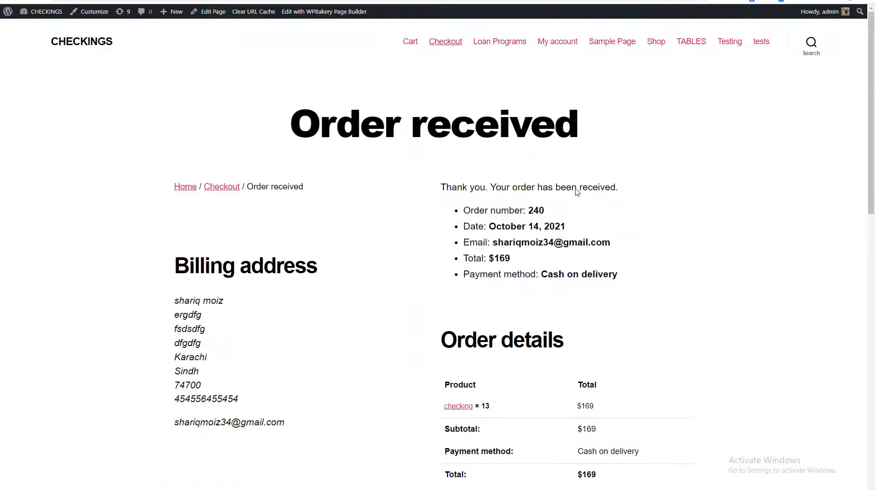
{"action": "scroll", "coordinate": [572, 196], "scroll_direction": "down", "scroll_amount": 3}
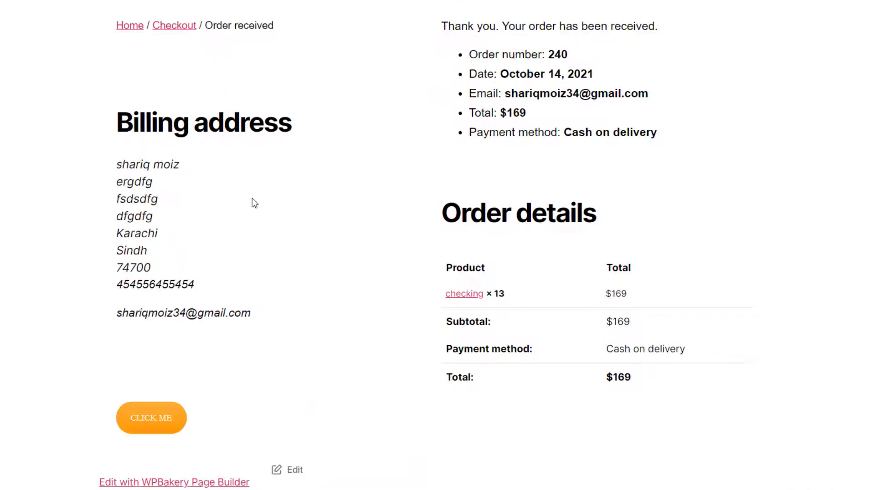
{"action": "scroll", "coordinate": [248, 206], "scroll_direction": "down", "scroll_amount": 5}
{"action": "scroll", "coordinate": [247, 205], "scroll_direction": "up", "scroll_amount": 7}
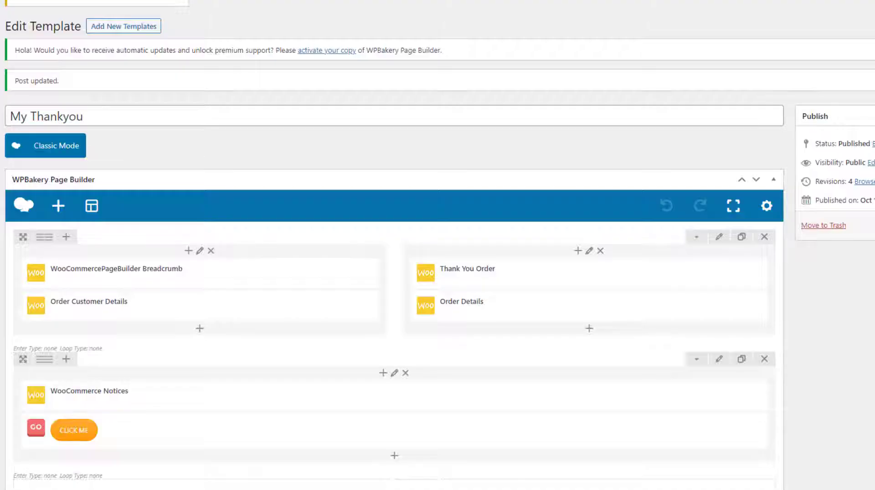
Add a Single Image element to the second row and choose the dark floral pattern from the media library.
{"action": "scroll", "coordinate": [370, 322], "scroll_direction": "down", "scroll_amount": 3}
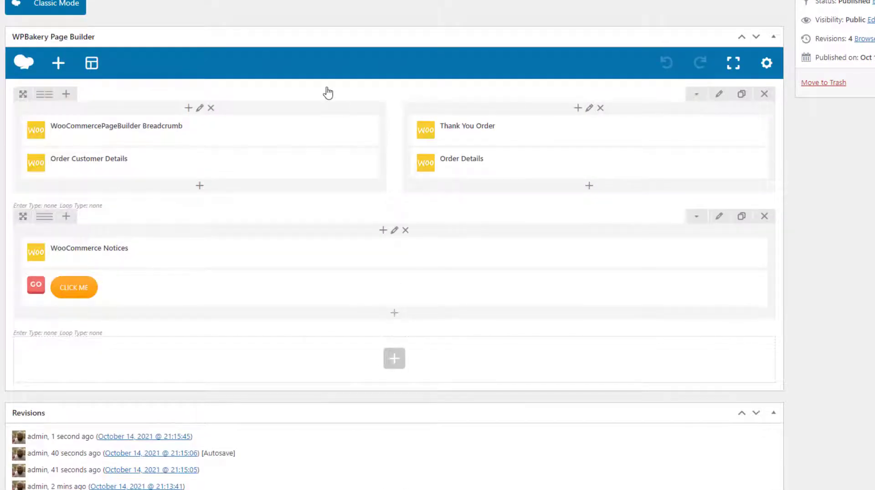
{"action": "left_click", "coordinate": [328, 93]}
{"action": "type", "text": "IMA"}
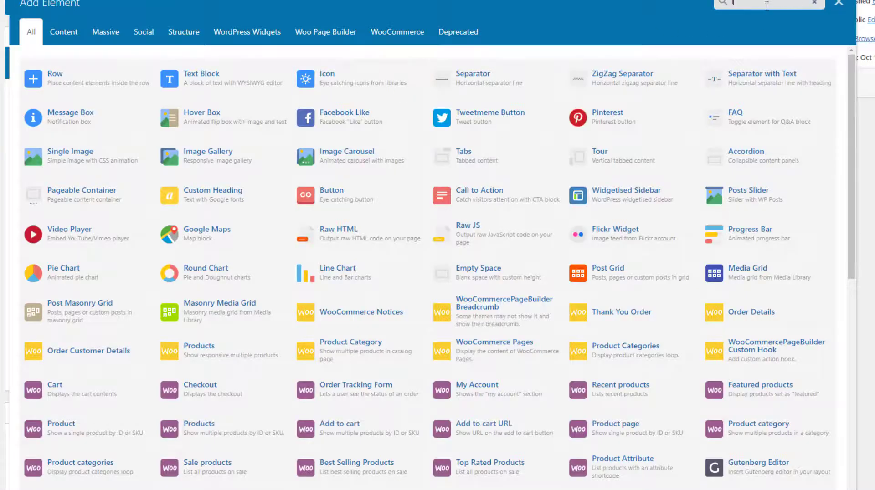
{"action": "left_click", "coordinate": [248, 80]}
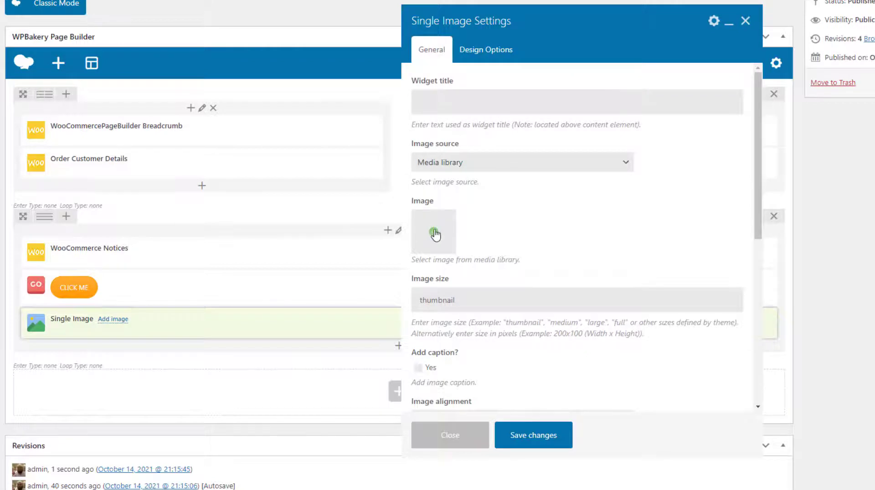
{"action": "left_click", "coordinate": [433, 233]}
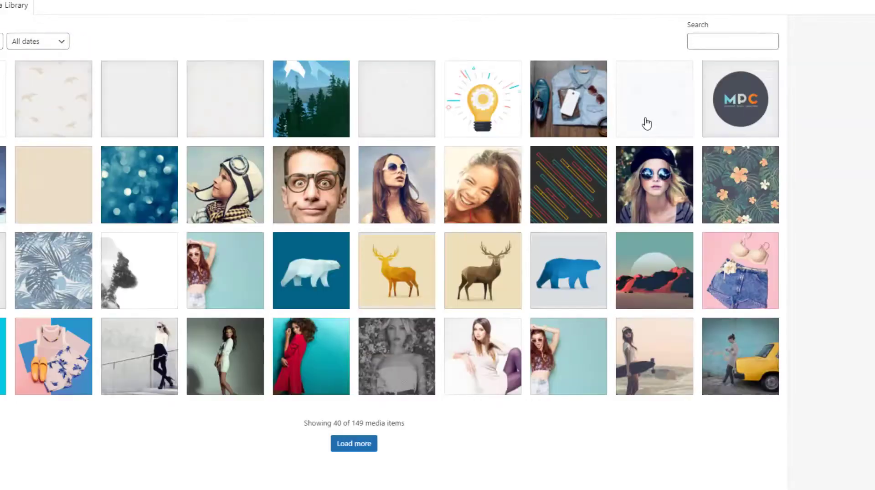
{"action": "left_click", "coordinate": [716, 190]}
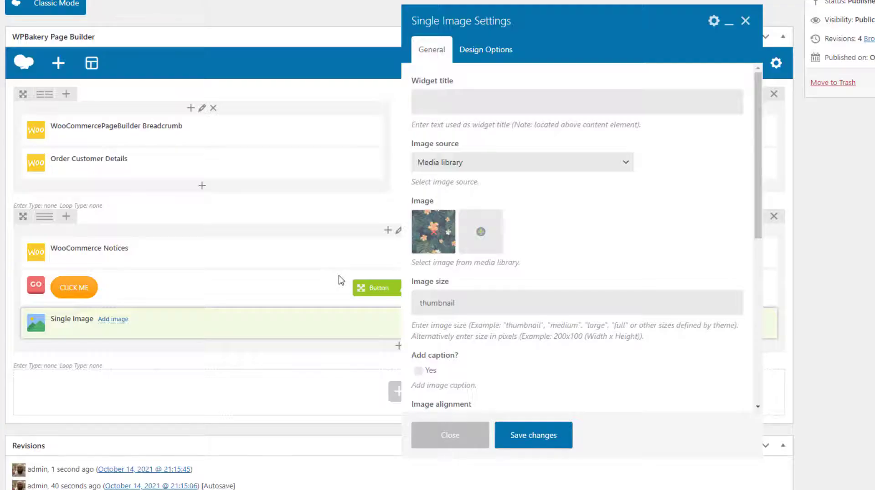
Set the Single Image element's image size to full and its image alignment to Center.
{"action": "double_click", "coordinate": [471, 298]}
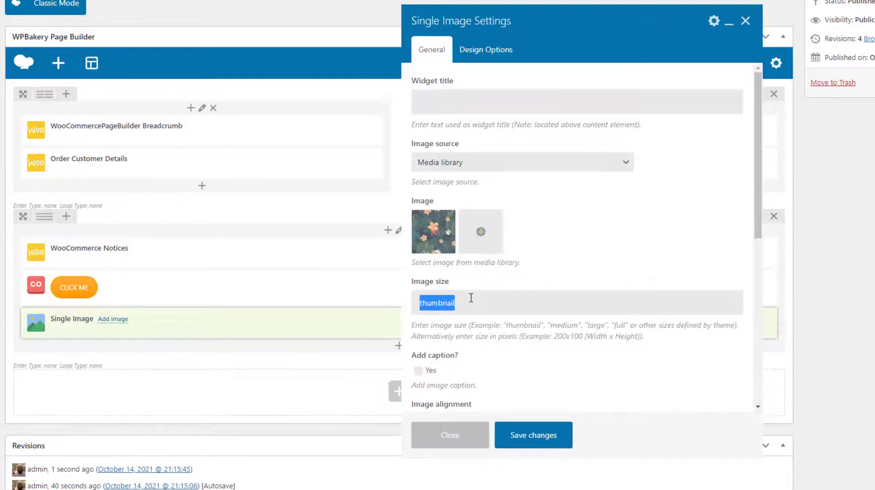
{"action": "type", "text": "FULL"}
{"action": "key", "text": "ctrl+a"}
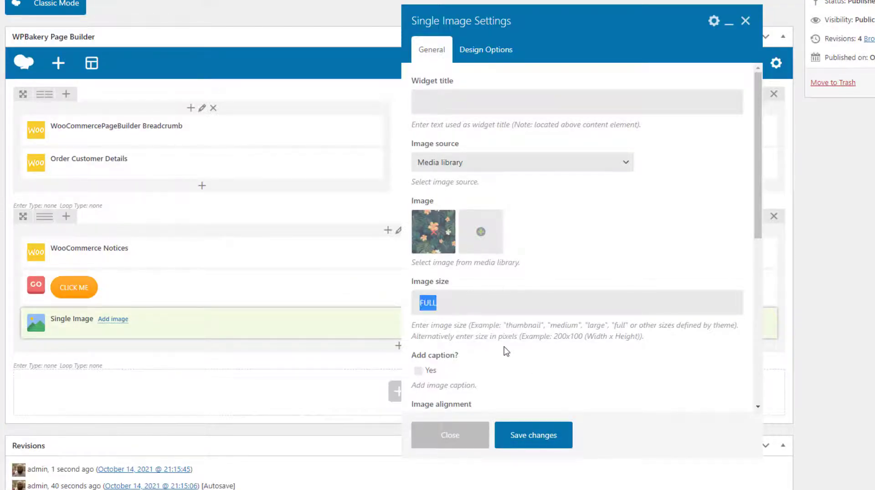
{"action": "key", "text": "BackSpace"}
{"action": "type", "text": "full"}
{"action": "scroll", "coordinate": [507, 360], "scroll_direction": "down", "scroll_amount": 3}
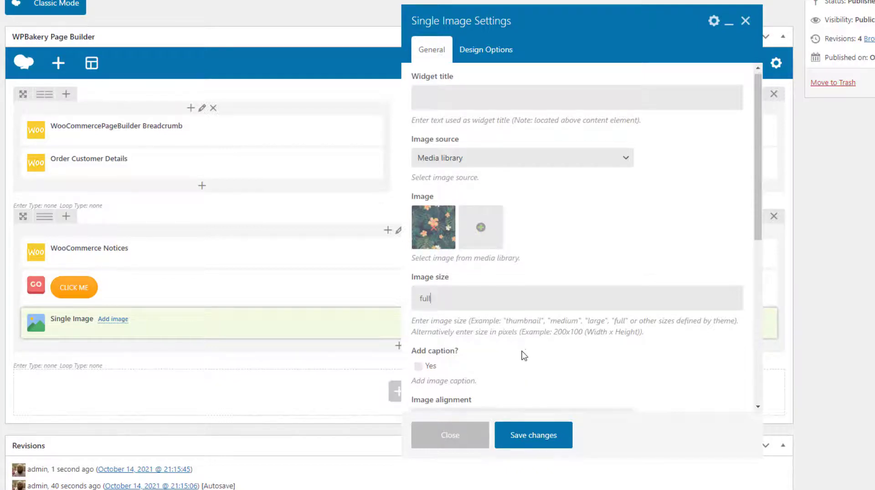
{"action": "left_click", "coordinate": [441, 285]}
{"action": "left_click", "coordinate": [439, 312]}
Set the image's on click action to Open prettyPhoto and its CSS animation to bounceInRight, and save the element settings.
{"action": "scroll", "coordinate": [503, 328], "scroll_direction": "down", "scroll_amount": 3}
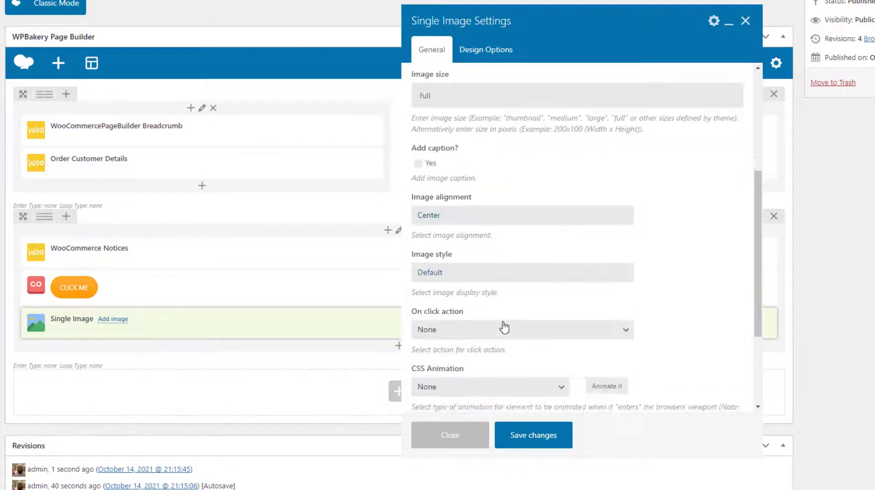
{"action": "left_click", "coordinate": [488, 250]}
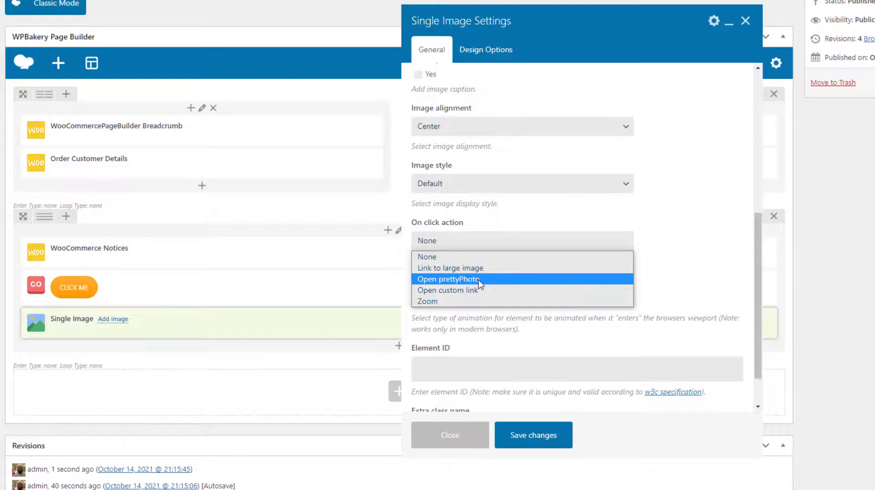
{"action": "left_click", "coordinate": [479, 280]}
{"action": "left_click", "coordinate": [453, 303]}
{"action": "left_click", "coordinate": [451, 373]}
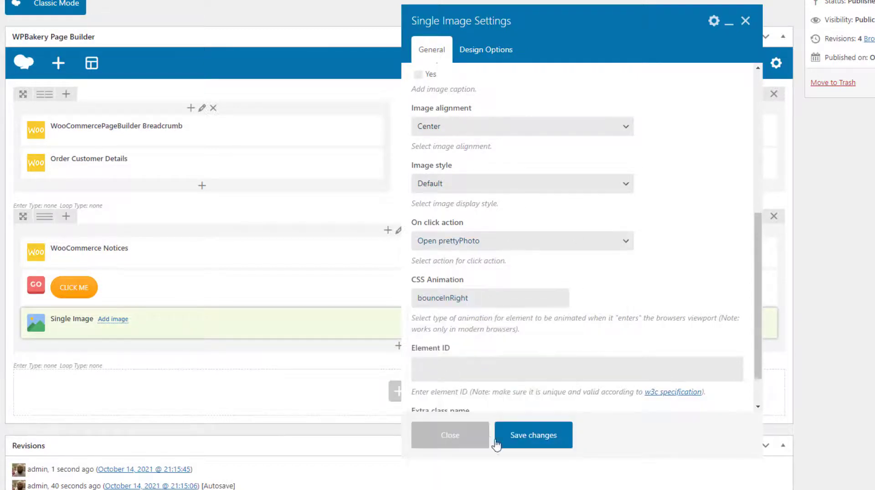
{"action": "left_click", "coordinate": [535, 438]}
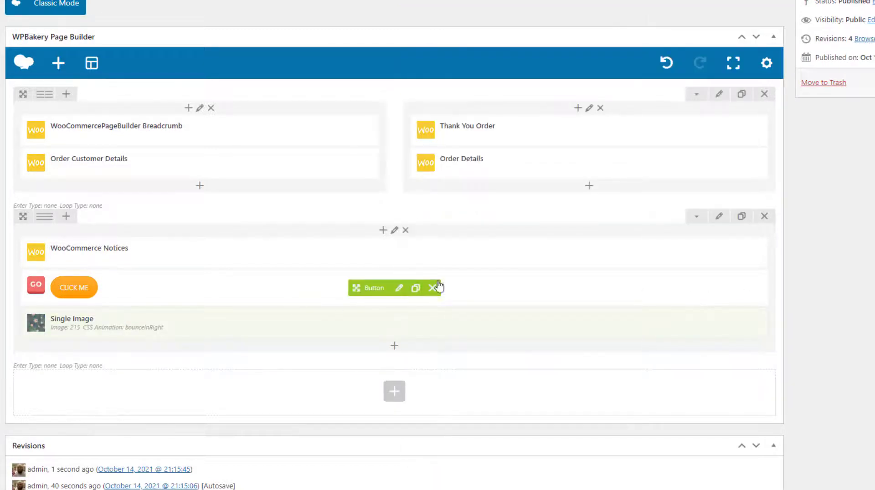
Reorder the second row so the Single Image comes first, followed by the CLICK ME button and WooCommerce Notices.
{"action": "left_click_drag", "start_coordinate": [380, 288], "coordinate": [378, 235]}
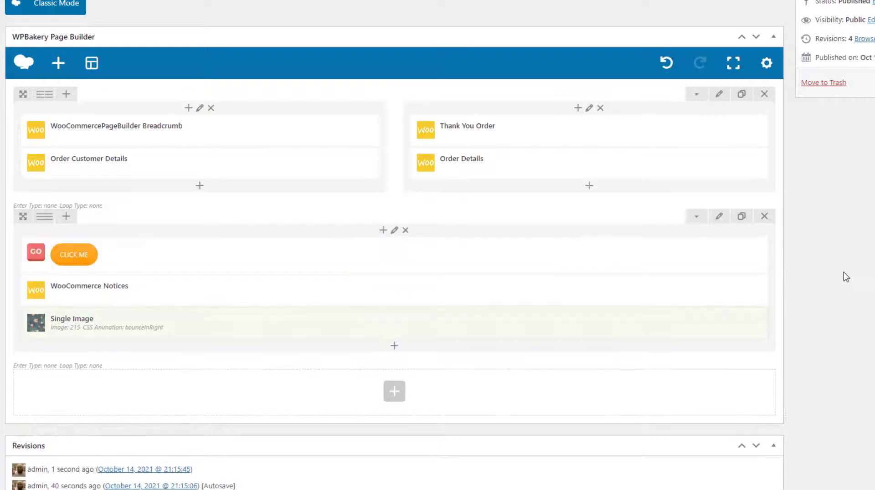
{"action": "scroll", "coordinate": [846, 277], "scroll_direction": "up", "scroll_amount": 3}
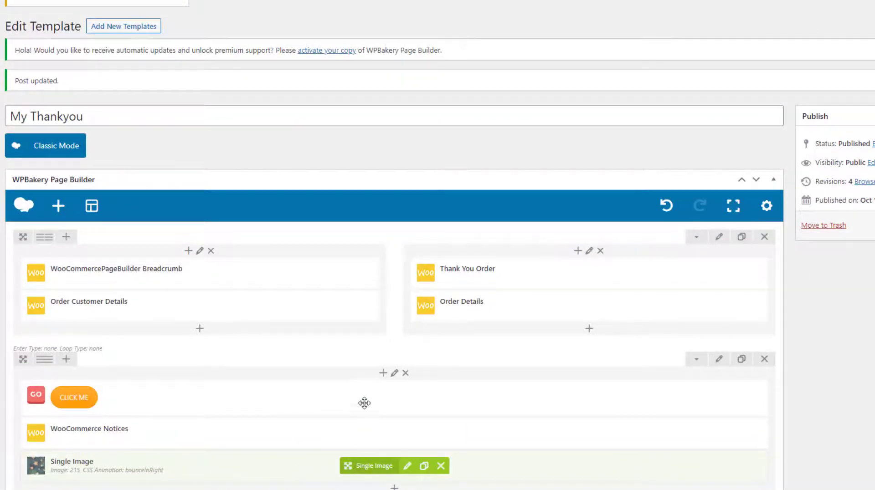
{"action": "left_click_drag", "start_coordinate": [367, 465], "coordinate": [373, 412]}
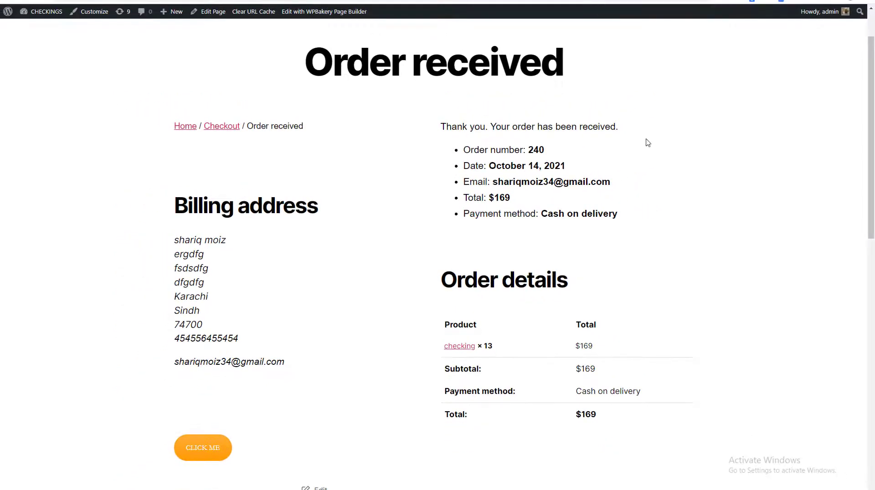
Check the Order received page for the new image and review the template settings in WooCommerce Page Builder.
{"action": "scroll", "coordinate": [629, 199], "scroll_direction": "down", "scroll_amount": 8}
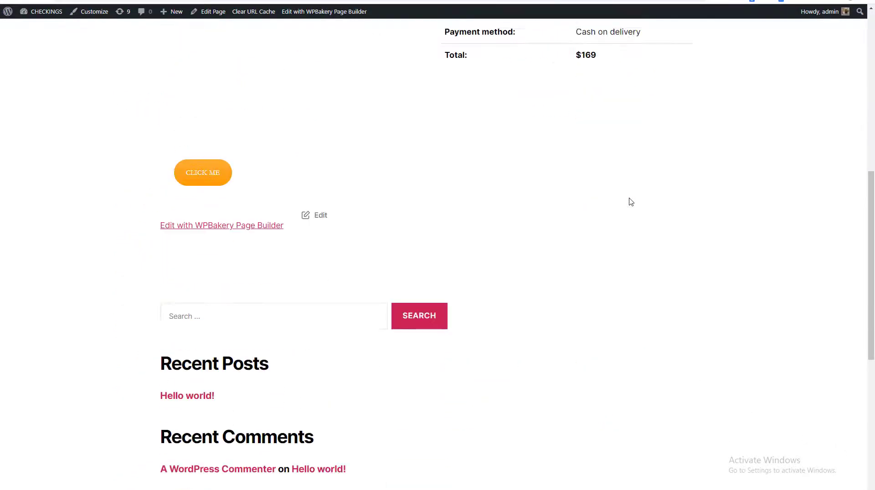
{"action": "scroll", "coordinate": [631, 202], "scroll_direction": "down", "scroll_amount": 2}
{"action": "scroll", "coordinate": [630, 201], "scroll_direction": "up", "scroll_amount": 7}
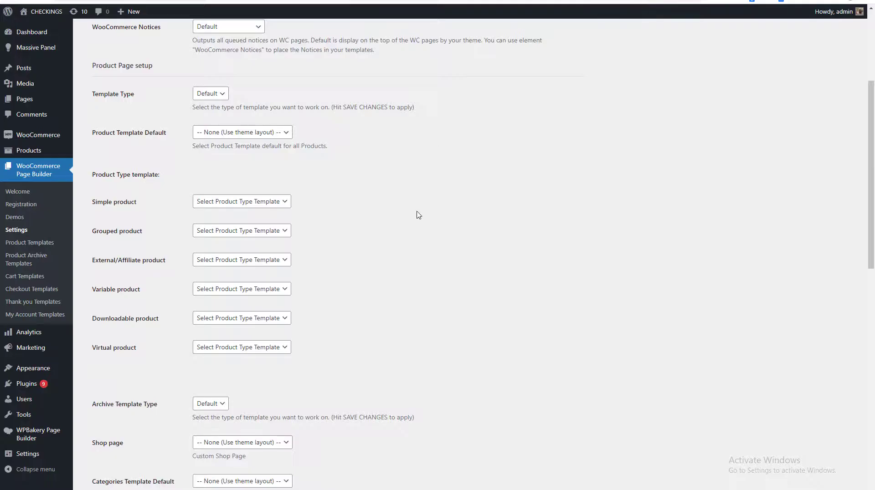
{"action": "scroll", "coordinate": [419, 215], "scroll_direction": "down", "scroll_amount": 6}
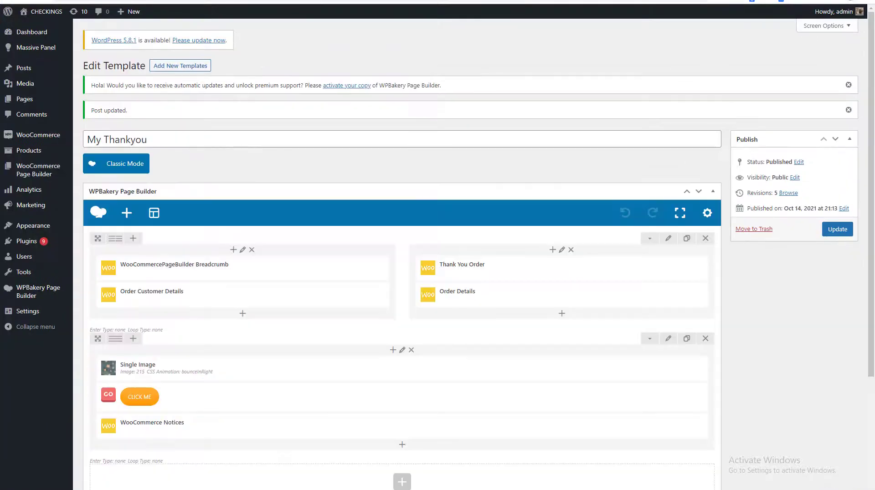
Replace the Single Image's picture with the plain beige one, save the element settings and check the image on the thank you page.
{"action": "scroll", "coordinate": [420, 235], "scroll_direction": "down", "scroll_amount": 1}
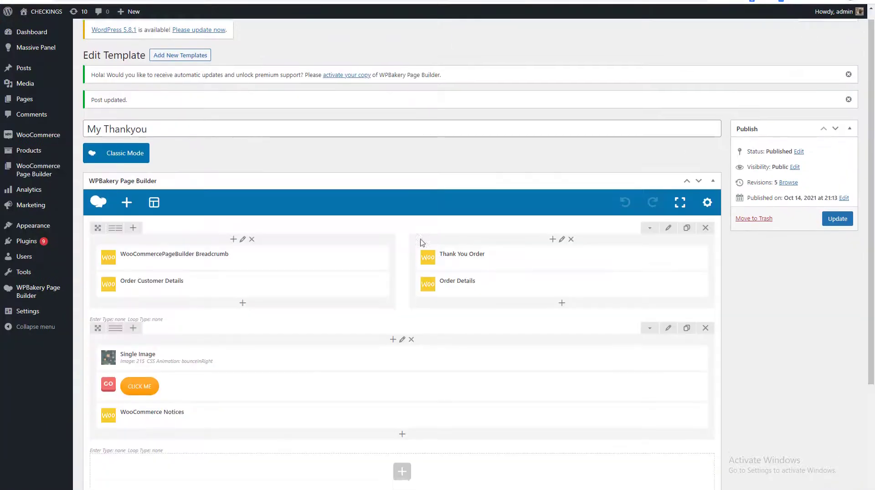
{"action": "left_click", "coordinate": [408, 363]}
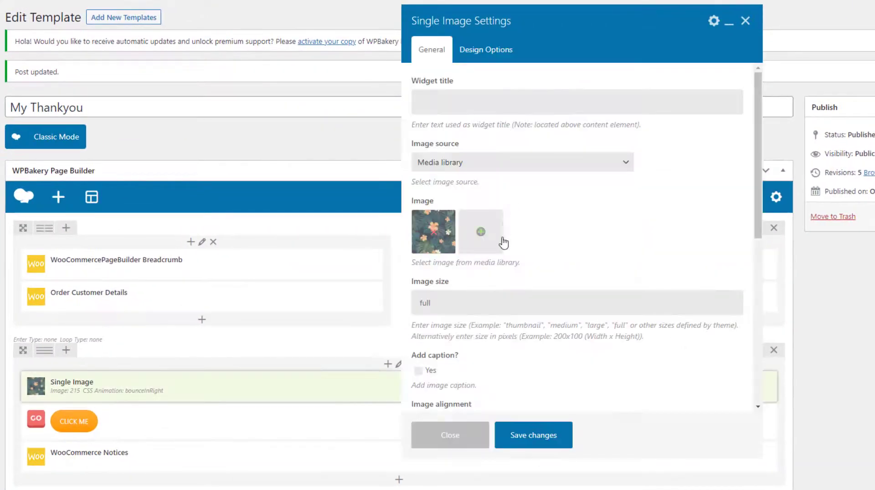
{"action": "left_click", "coordinate": [433, 235]}
{"action": "left_click", "coordinate": [435, 237]}
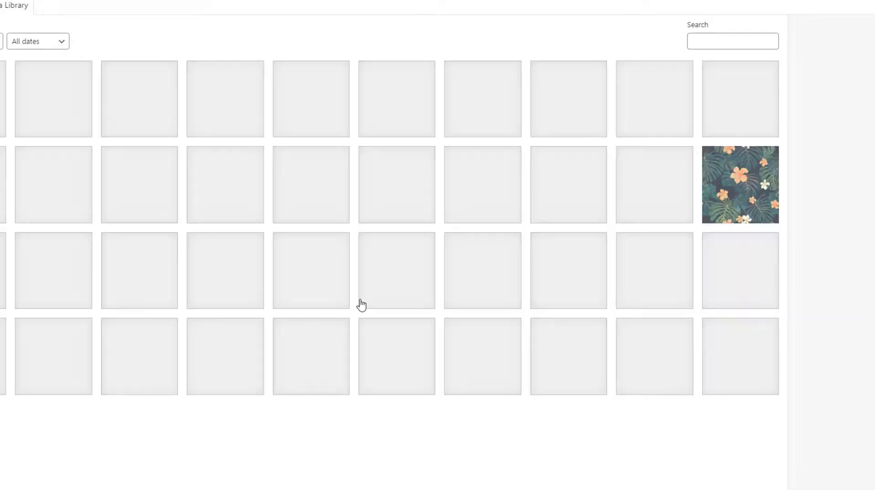
{"action": "left_click", "coordinate": [559, 181]}
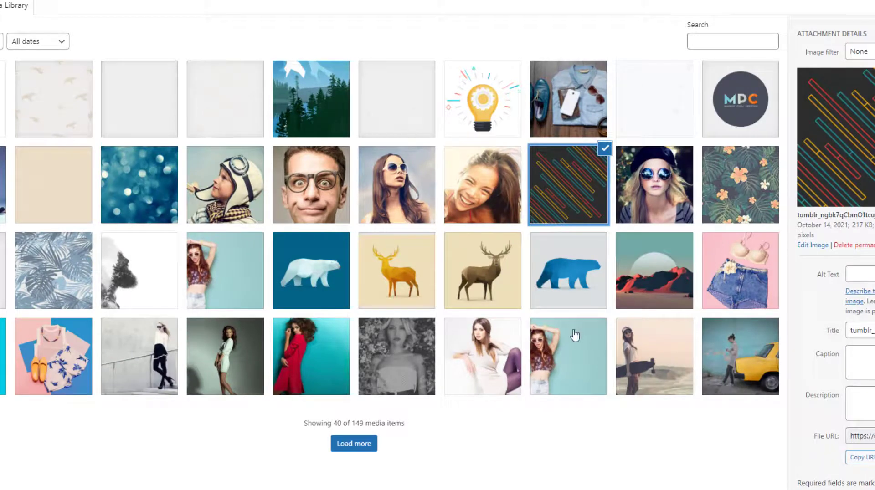
{"action": "left_click", "coordinate": [731, 361]}
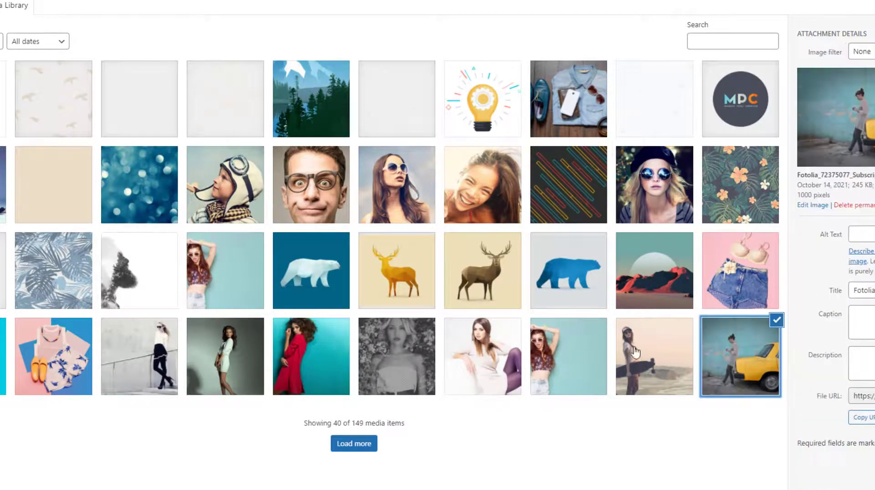
{"action": "left_click", "coordinate": [56, 182]}
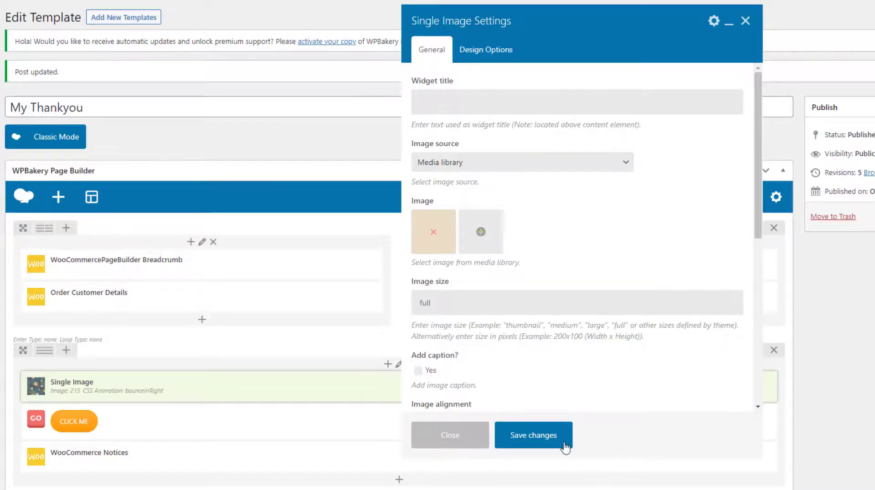
{"action": "left_click", "coordinate": [560, 437]}
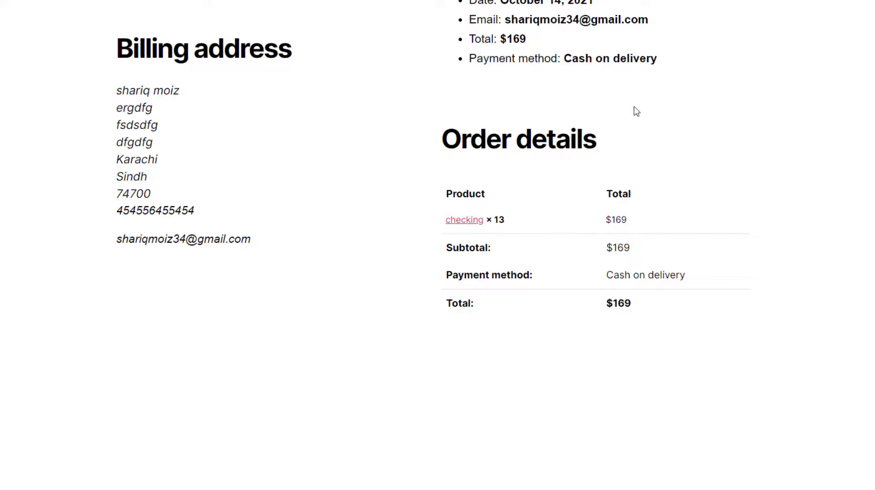
{"action": "scroll", "coordinate": [636, 112], "scroll_direction": "down", "scroll_amount": 2}
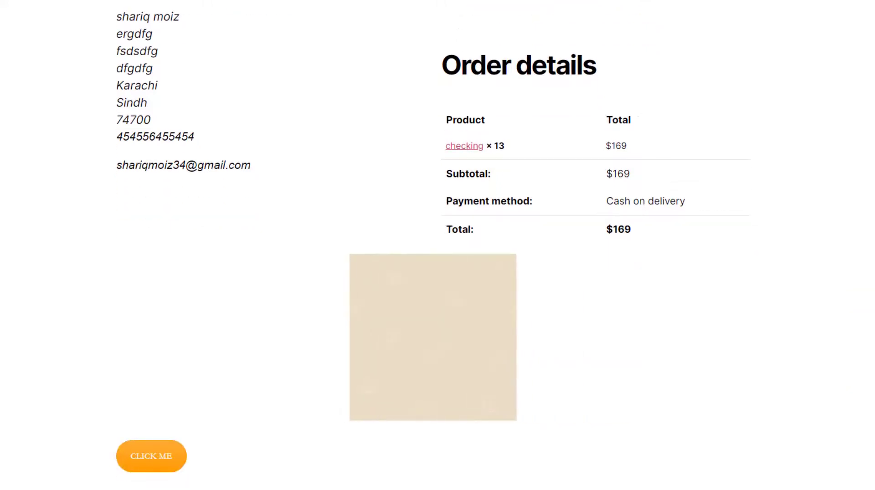